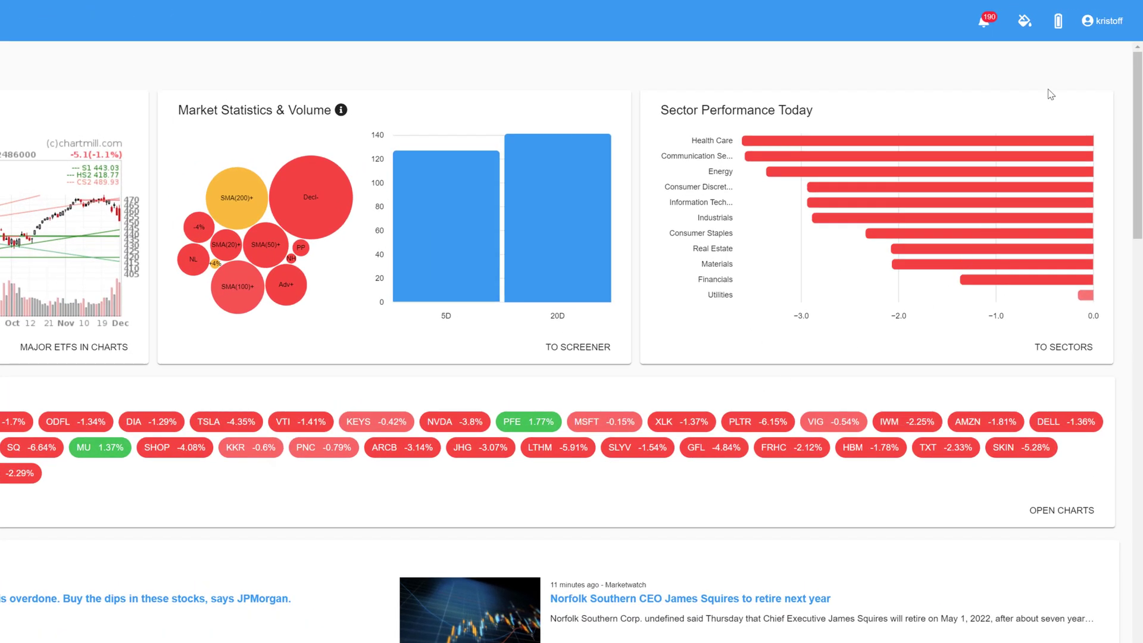
Open the account name menu at the top right to reach My Account
click(1102, 23)
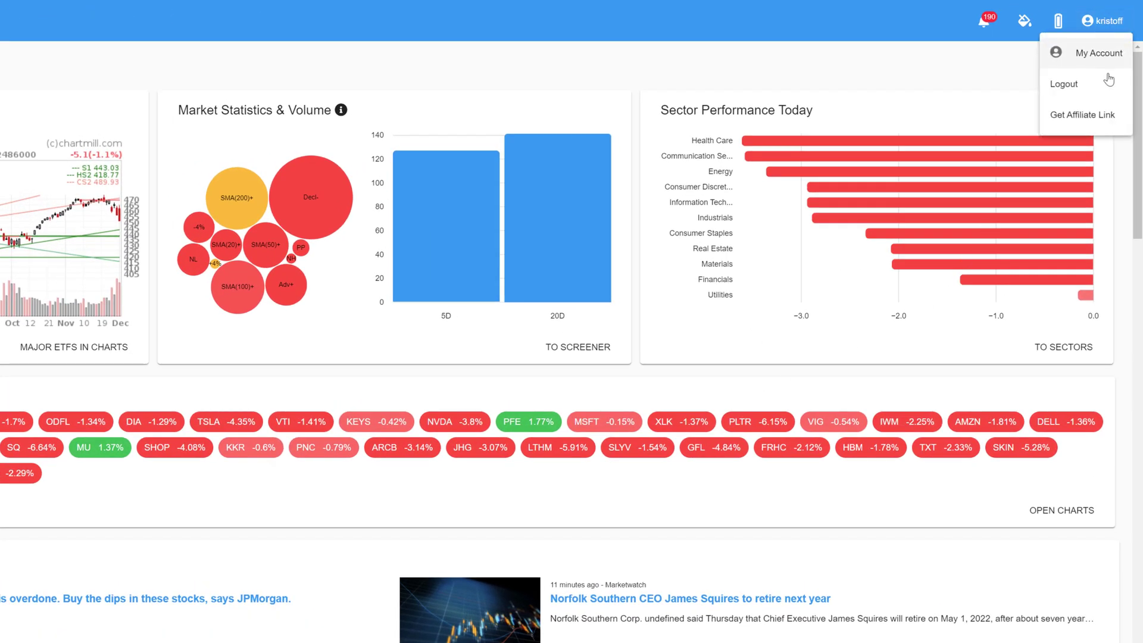
click(1106, 56)
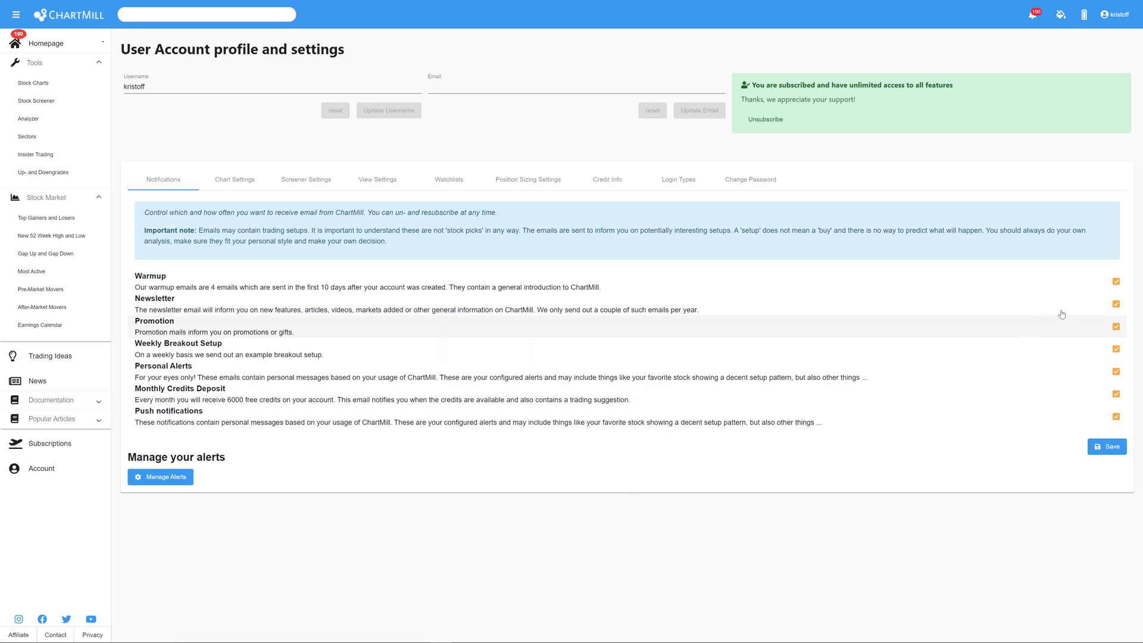
click(1116, 282)
click(1116, 282)
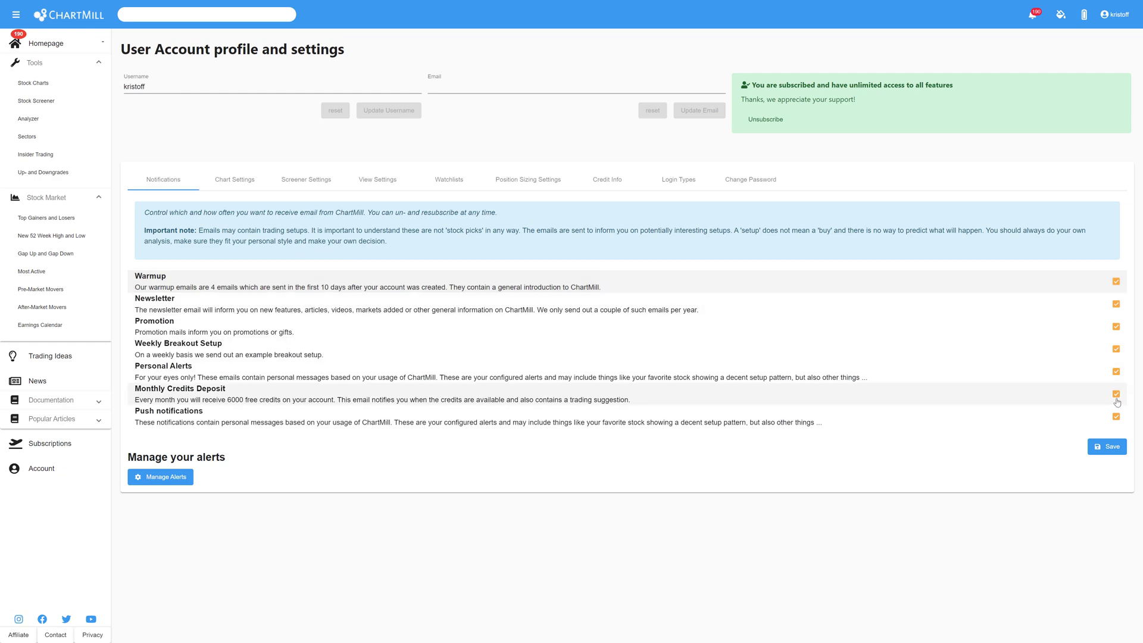
Remove the Earnings Alert on MTN from the personal alerts list, leaving three
click(179, 476)
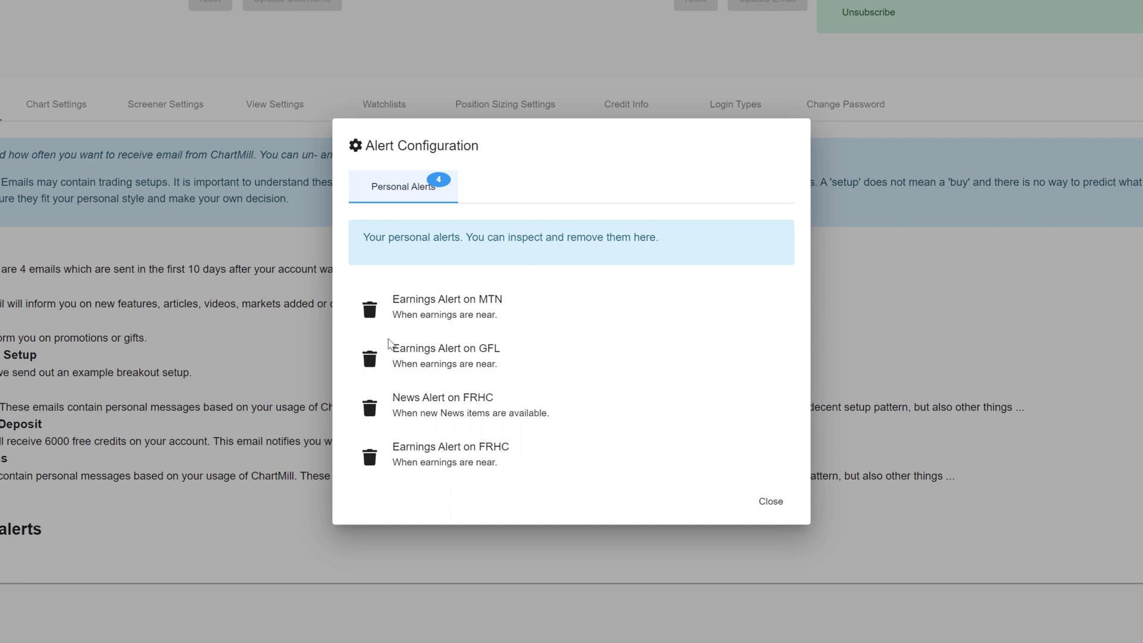
click(371, 311)
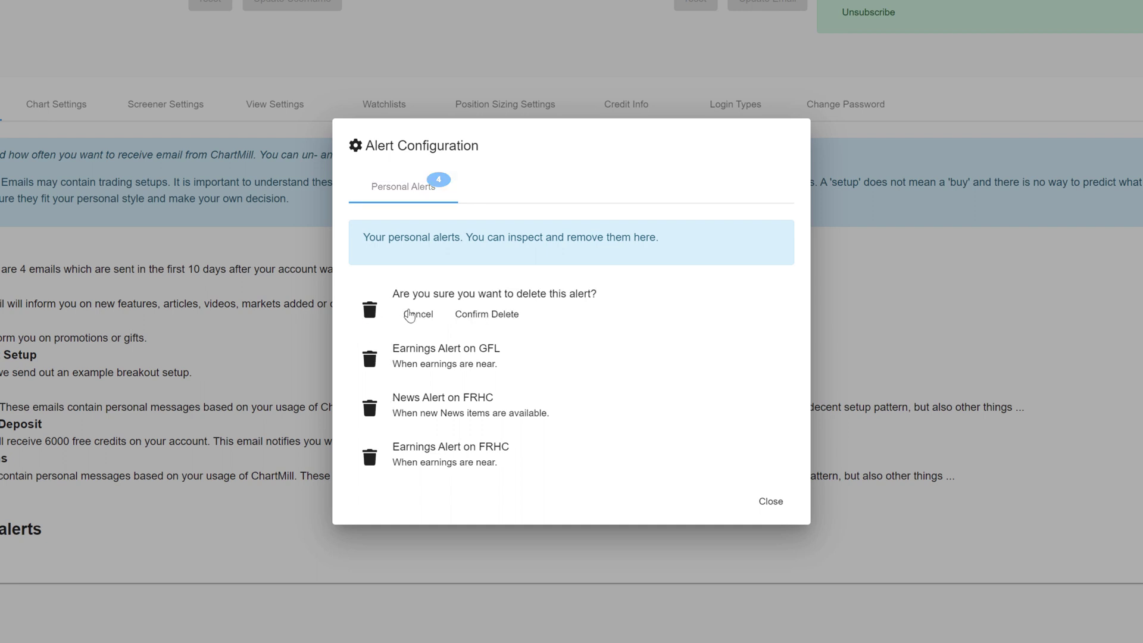
click(483, 314)
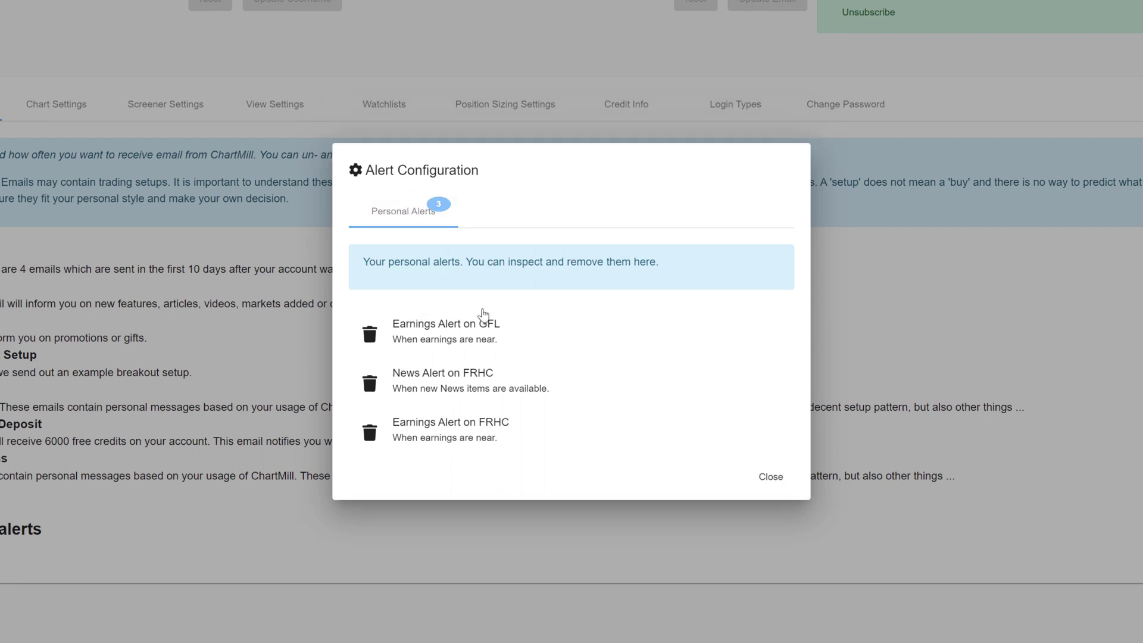
click(769, 476)
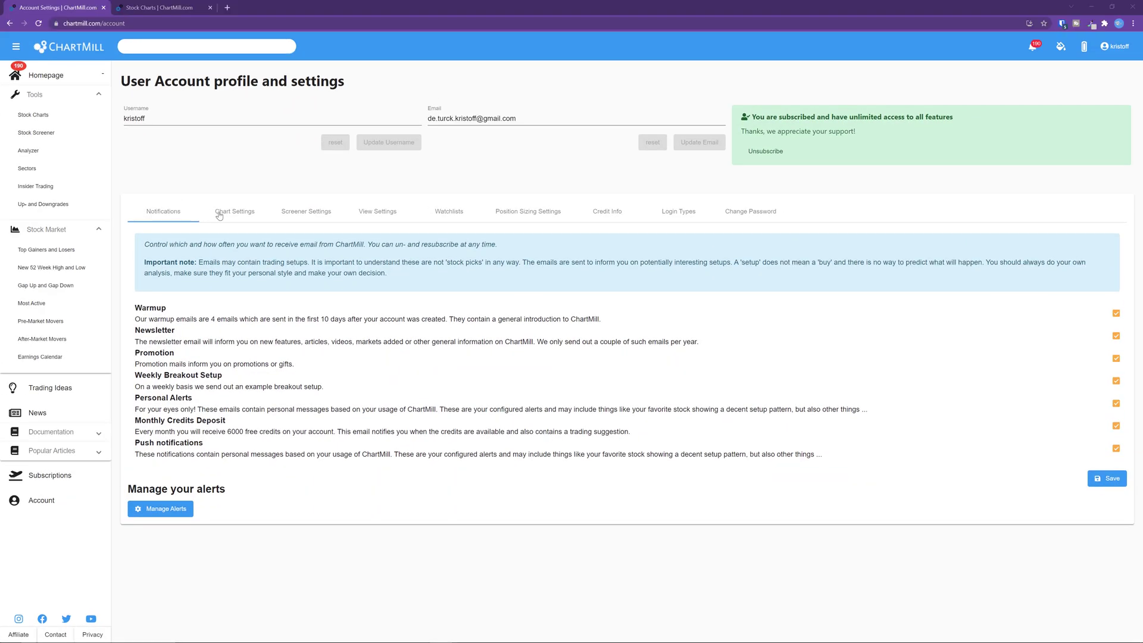
Show the saved chart views and inspect the Intermediate and Swingtrading View details
click(233, 179)
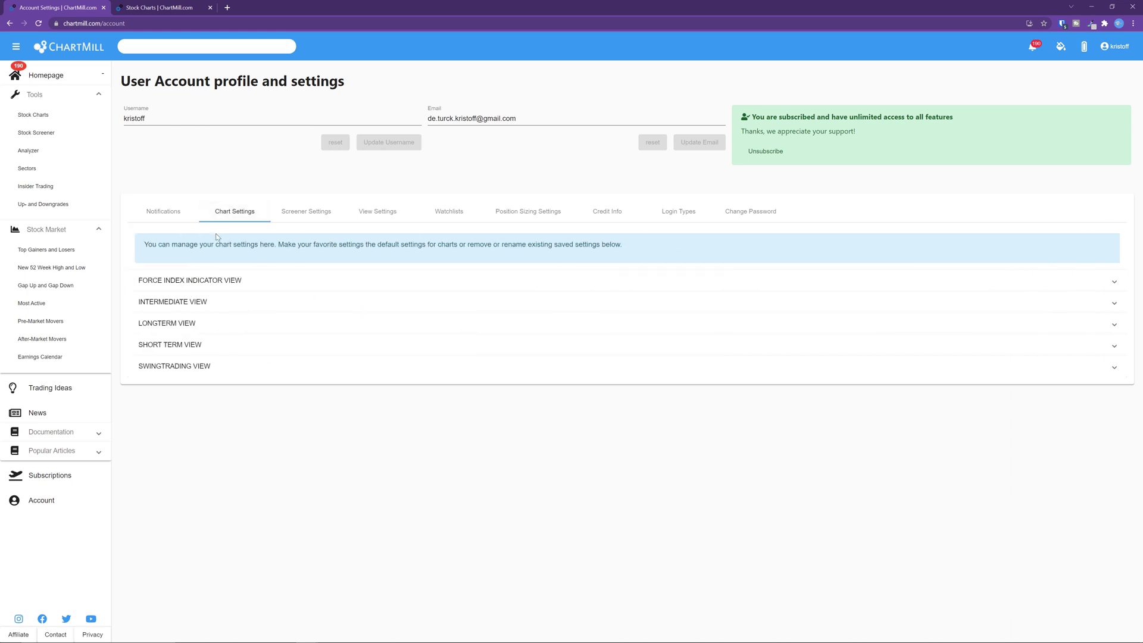
double_click(196, 280)
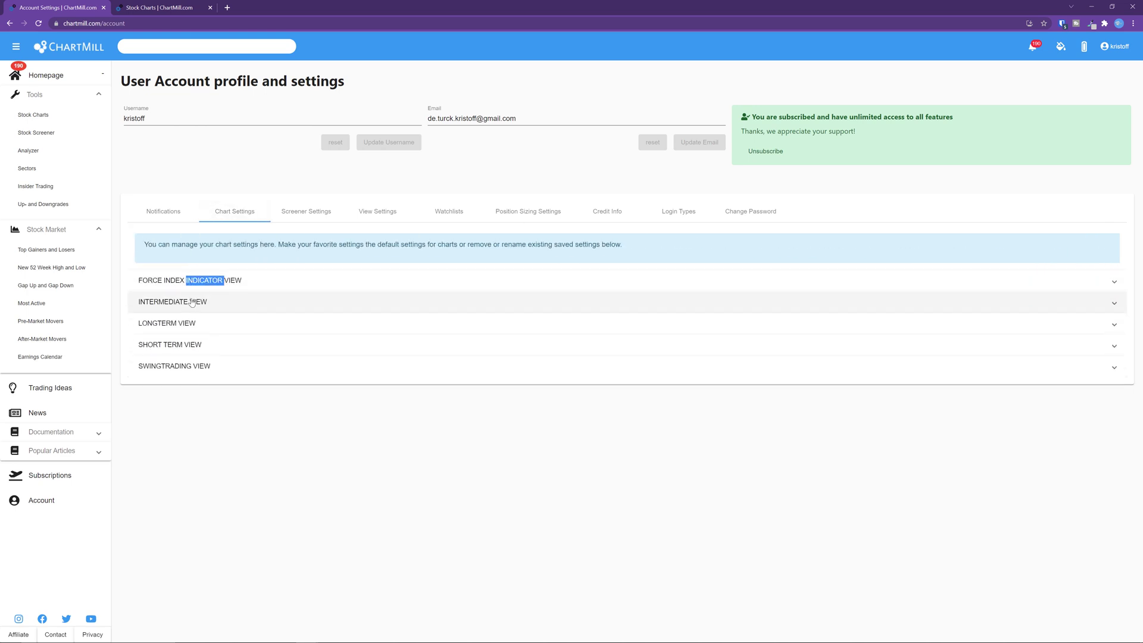
click(192, 303)
click(191, 303)
click(179, 375)
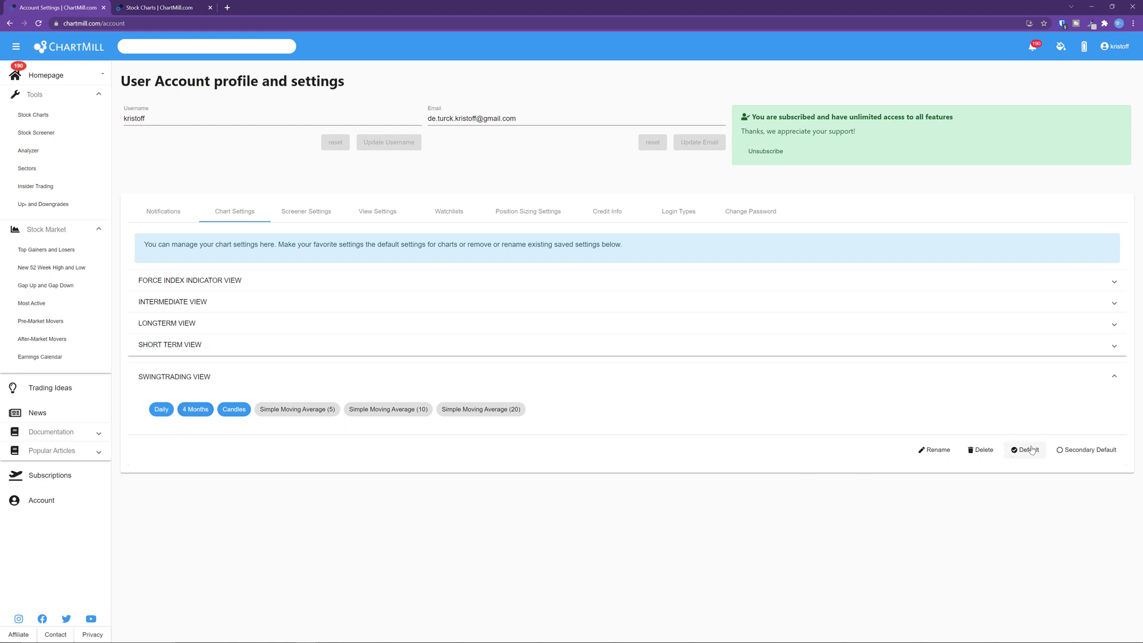
Load the AAPL stock chart using the Swingtrading View defaults
click(169, 7)
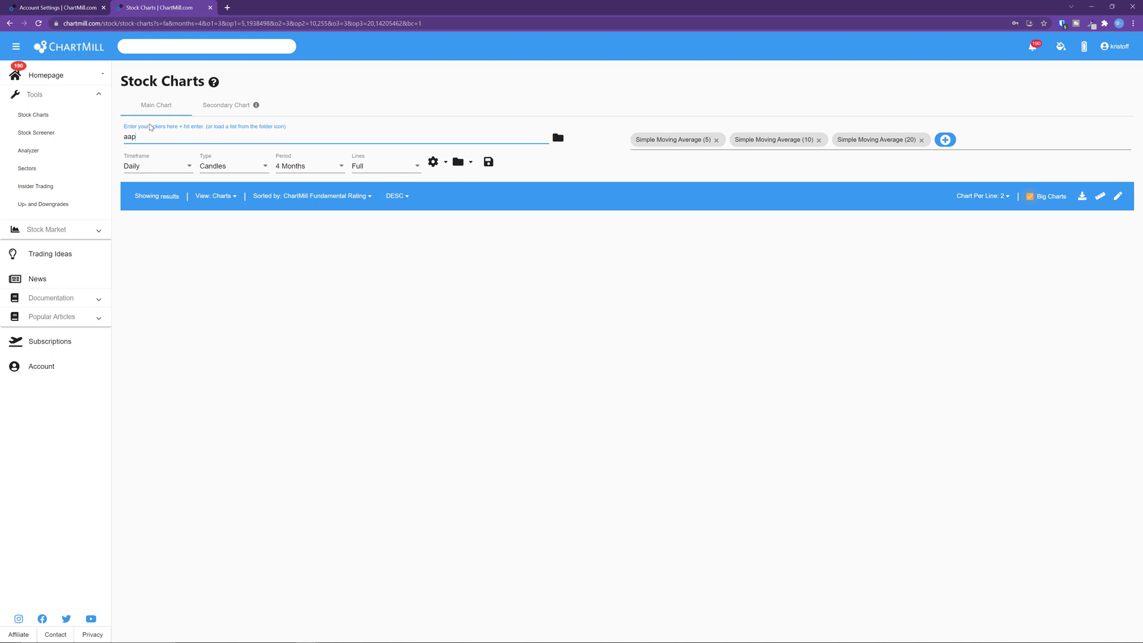
key(Return)
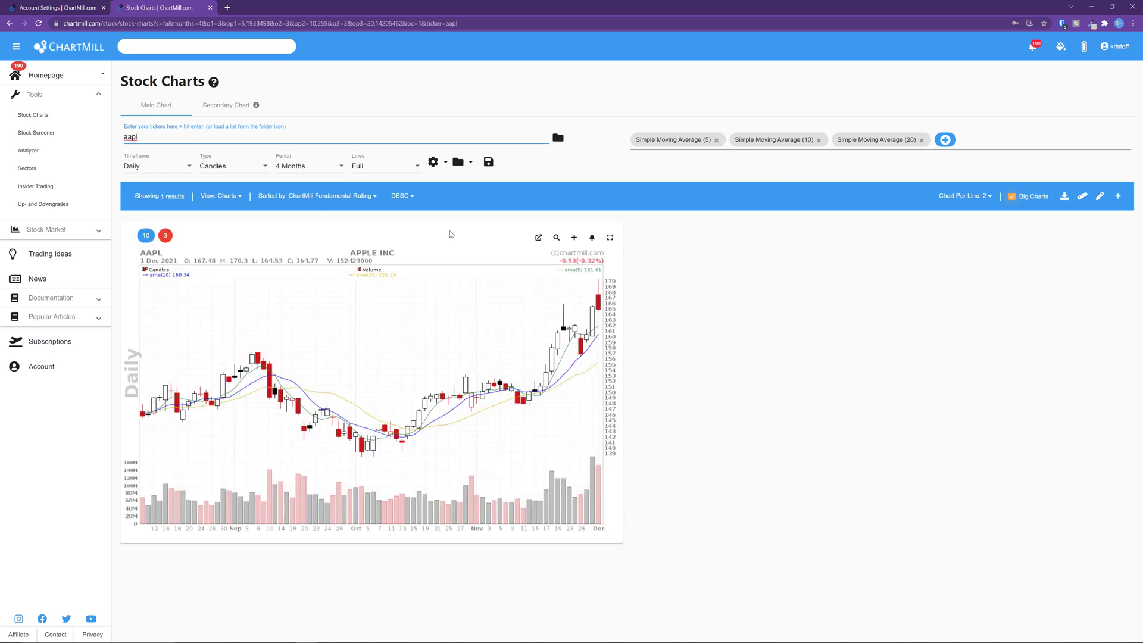
click(55, 7)
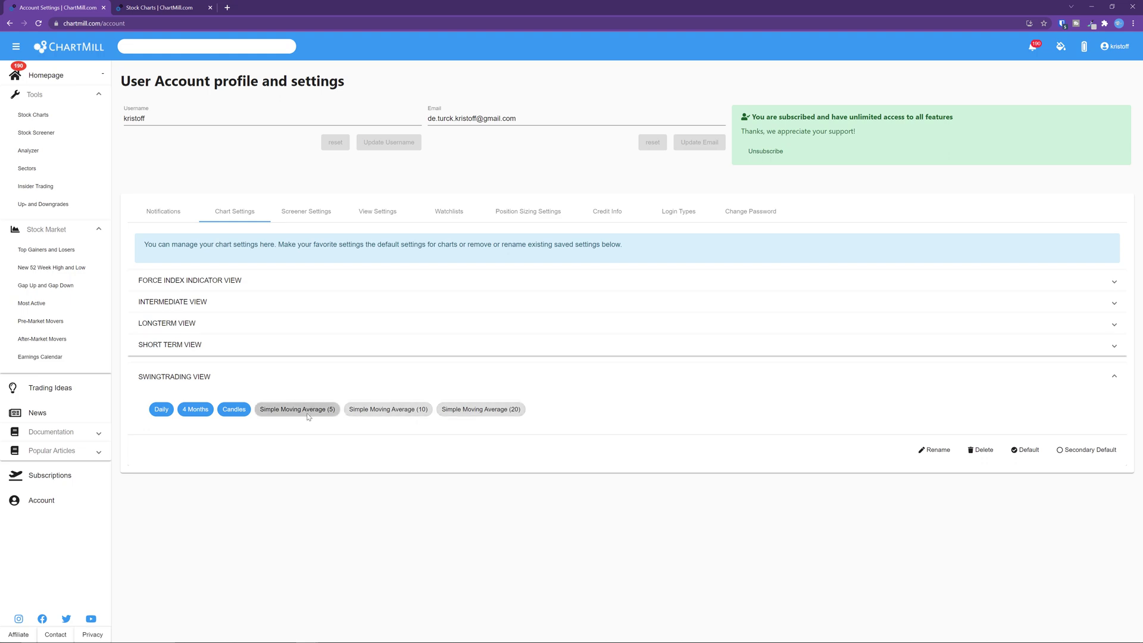
Review the Longterm View and switch the AAPL chart layout to 2 Charts
click(171, 325)
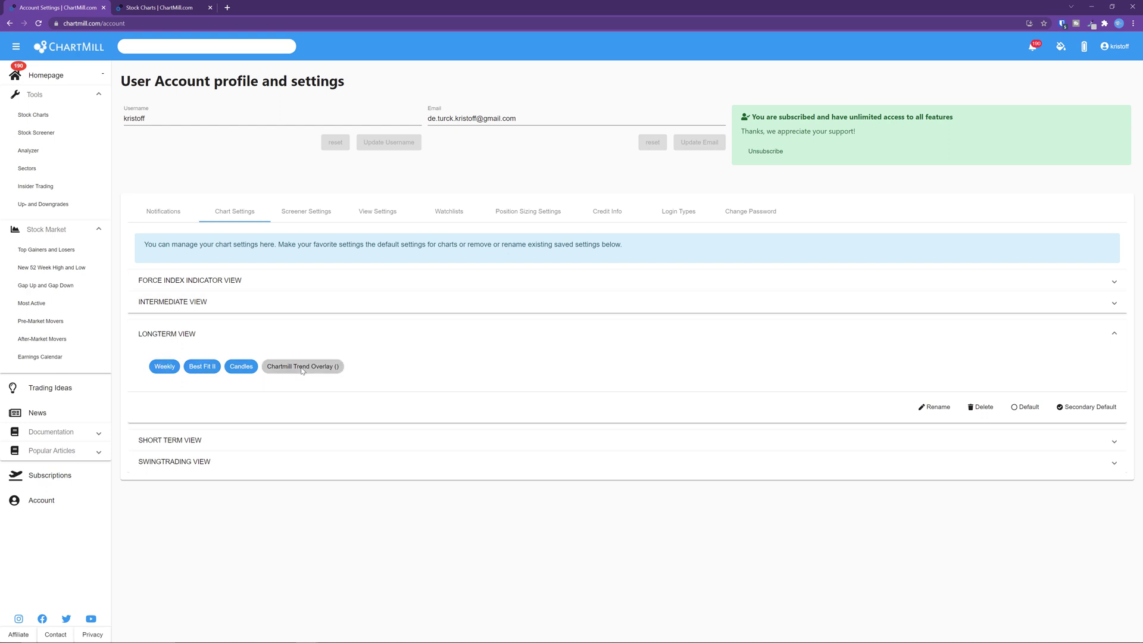
click(153, 8)
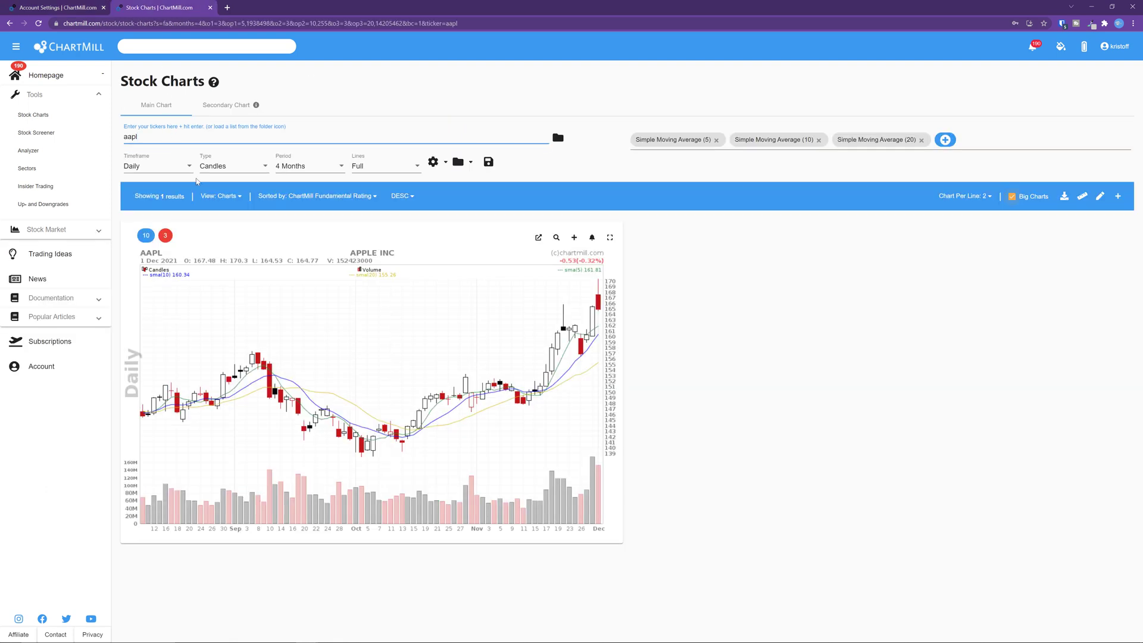
click(239, 197)
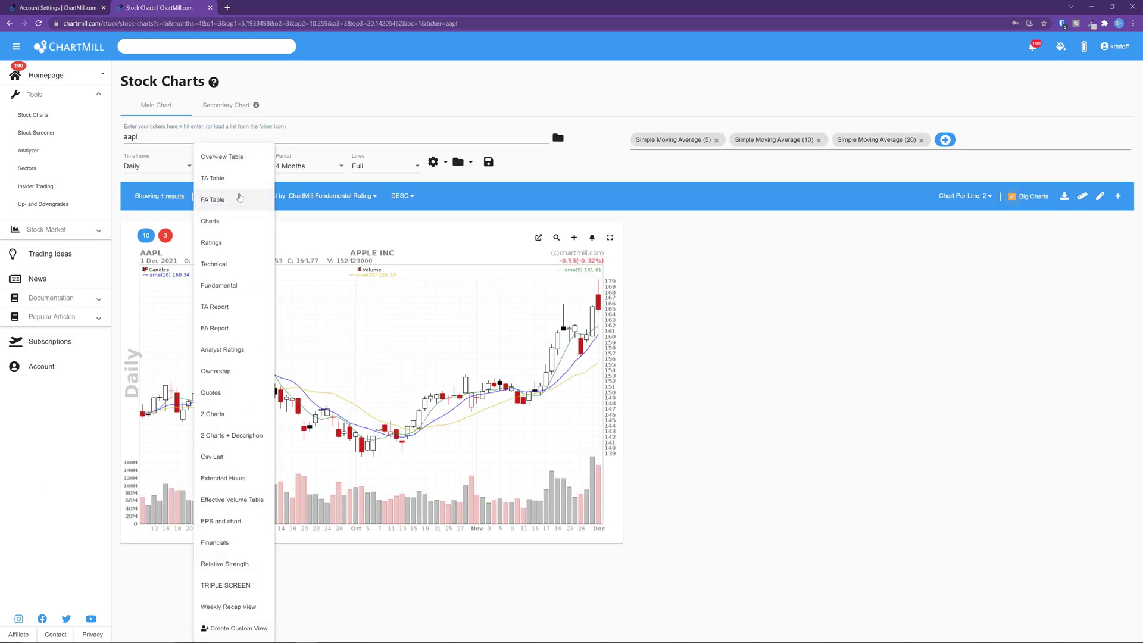
click(213, 414)
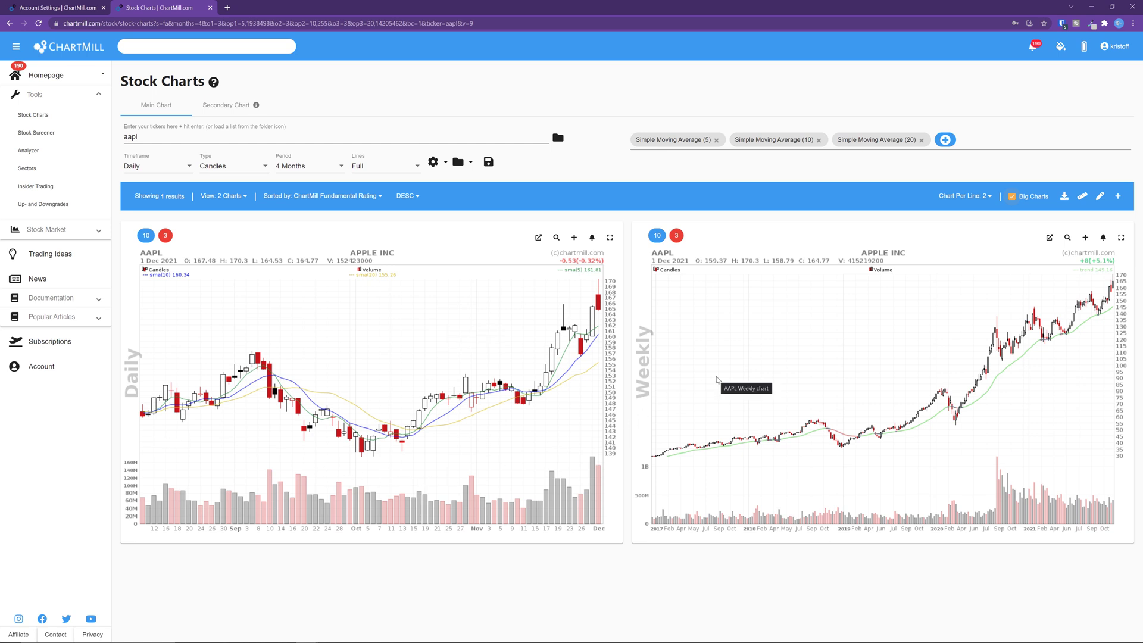
Compare the Swingtrading and Longterm View details before returning to the AAPL charts
click(67, 8)
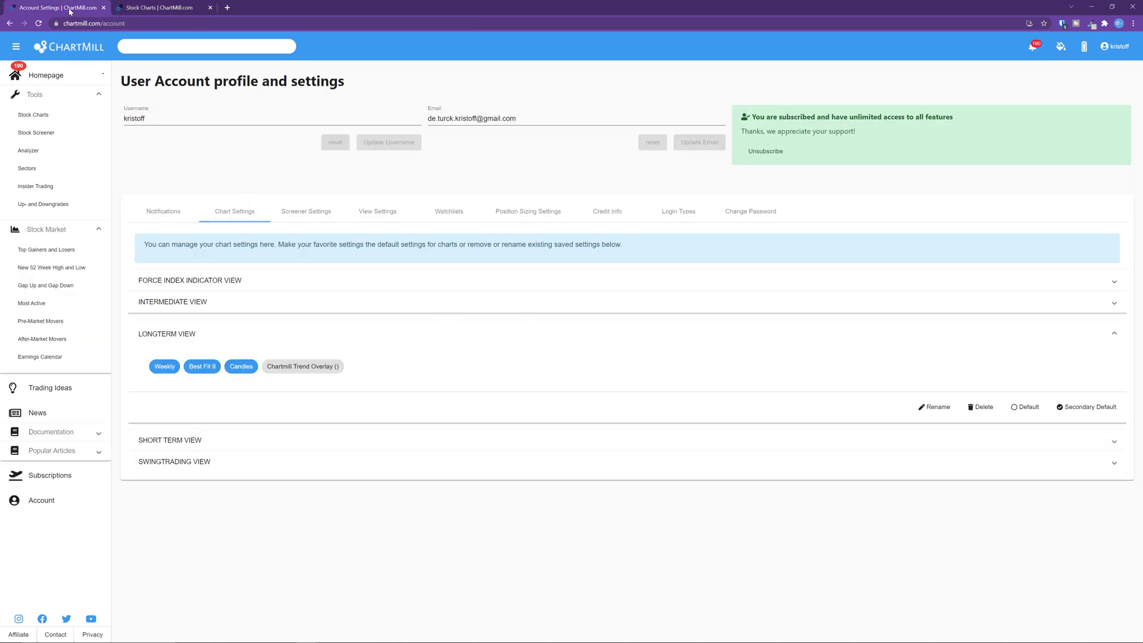
click(159, 462)
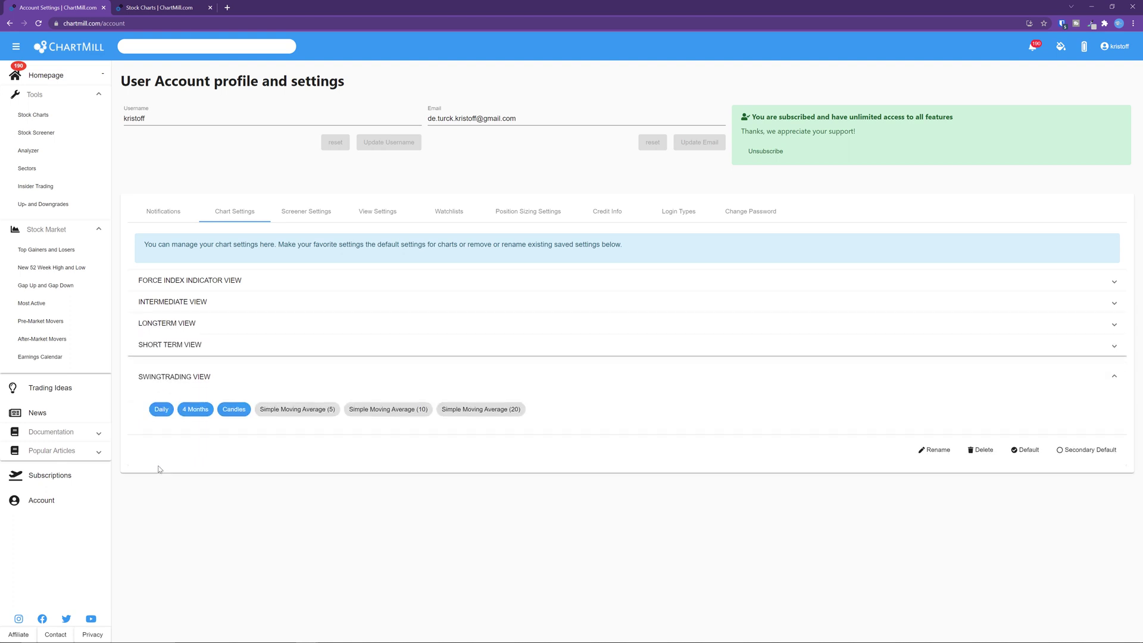
click(162, 323)
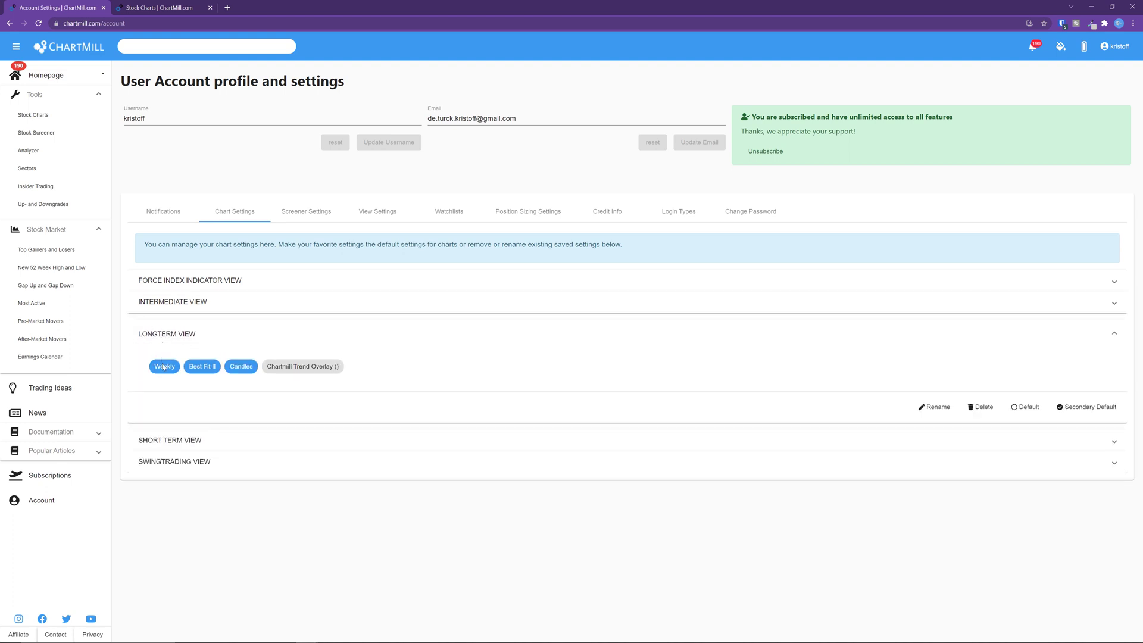
click(174, 9)
Preview the BB DOWN and ABOVE 52W HIGH>VOLUME saved screener filters
click(285, 215)
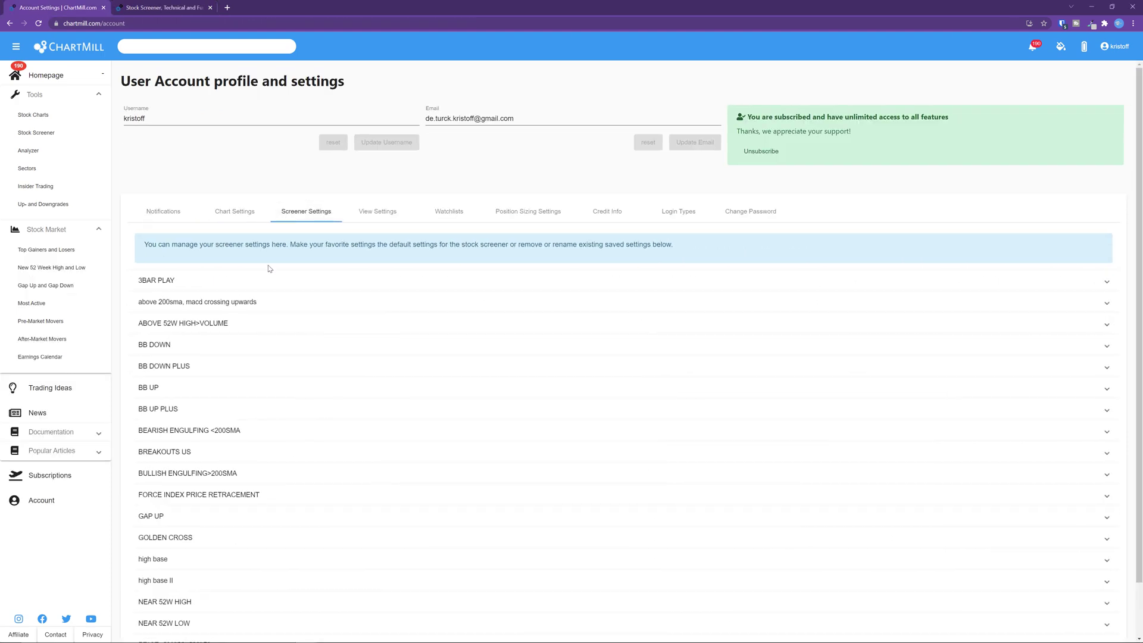
scroll(269, 280, down, 1)
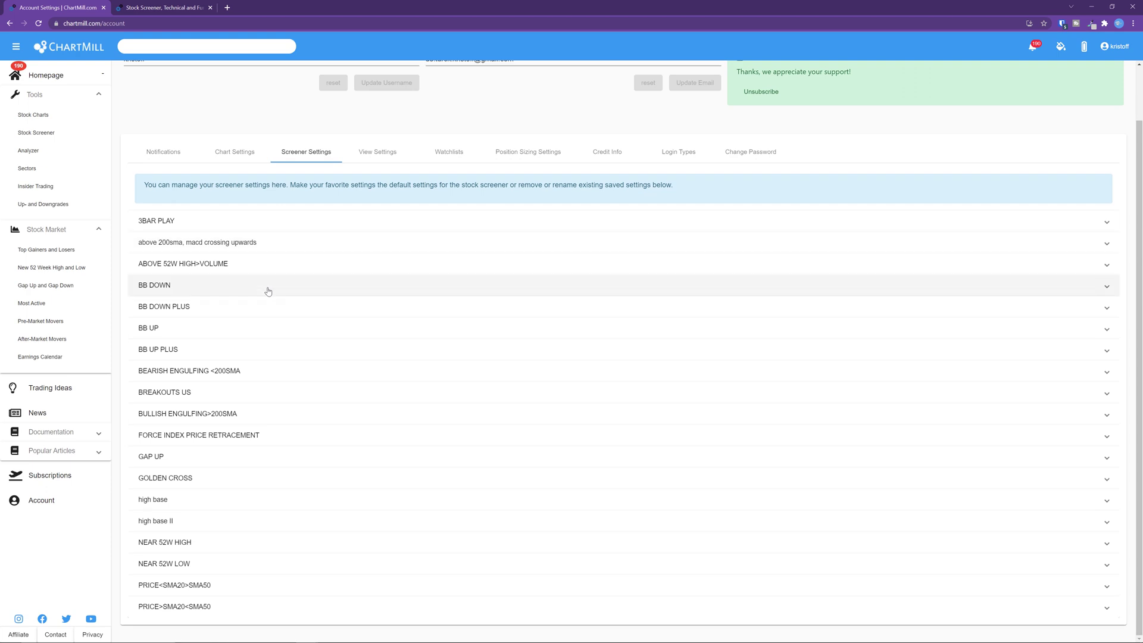
click(217, 285)
click(215, 288)
click(1103, 267)
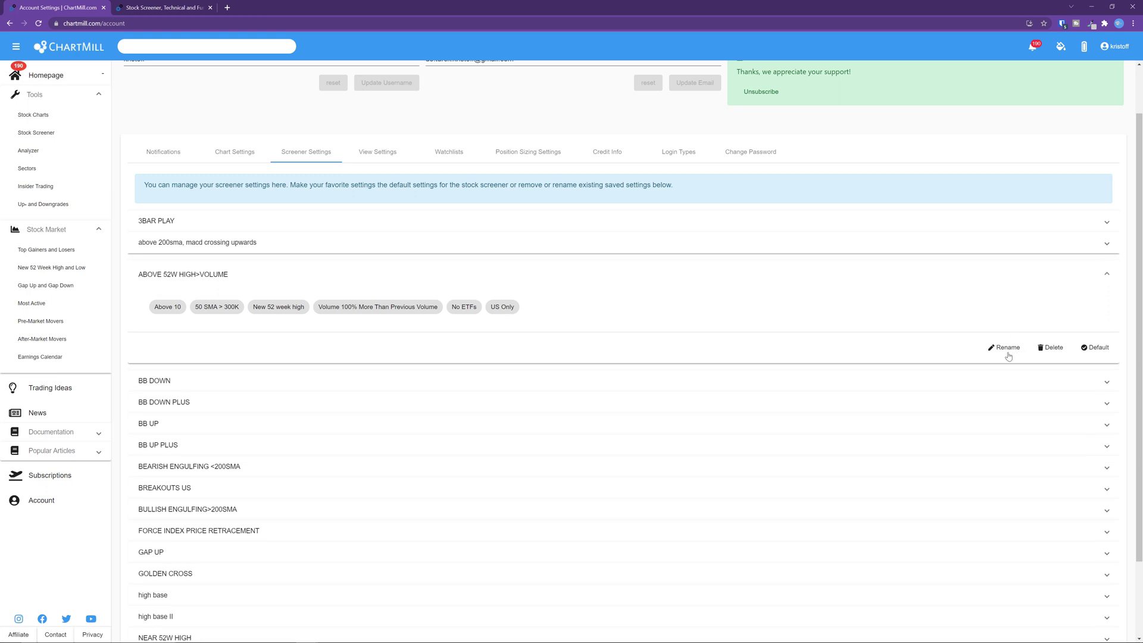
click(1106, 275)
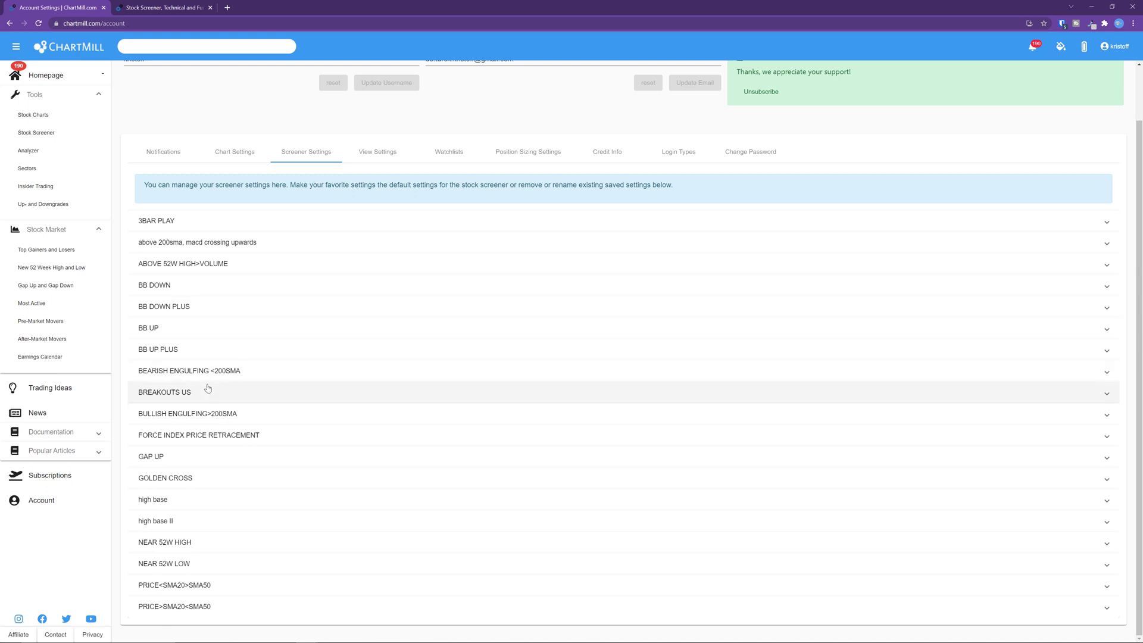
Re-examine the ABOVE 52W HIGH>VOLUME screen's filters
scroll(209, 390, up, 1)
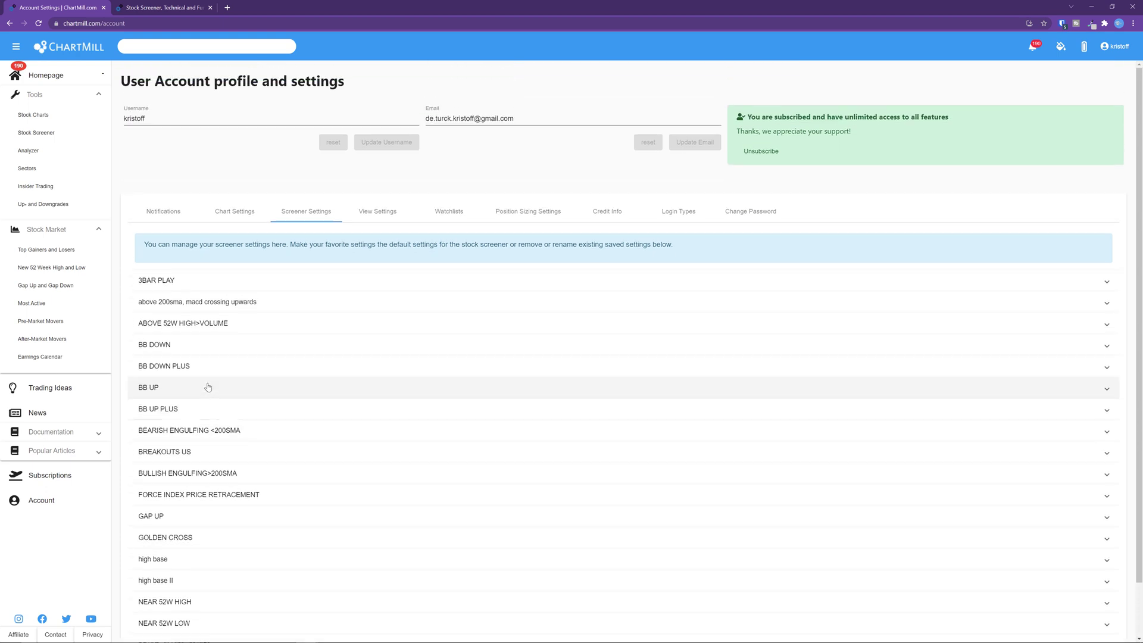
scroll(208, 384, down, 1)
scroll(210, 345, up, 1)
click(212, 309)
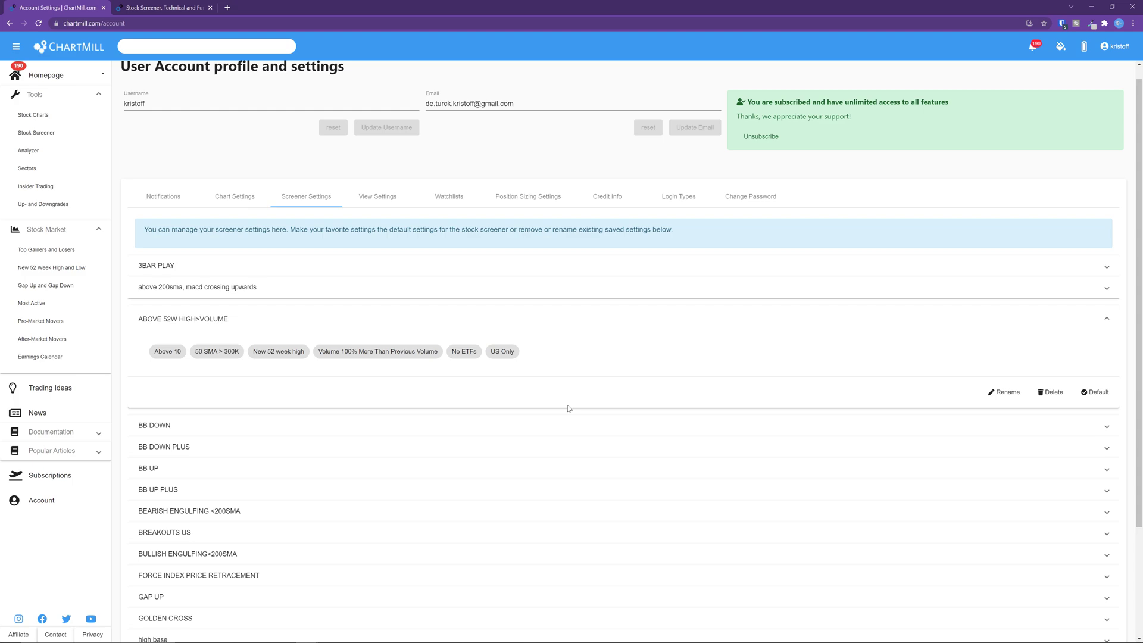
click(220, 321)
Open the stock screener and load the saved ABOVE 52W HIGH>VOLUME screen
key(ctrl+Tab)
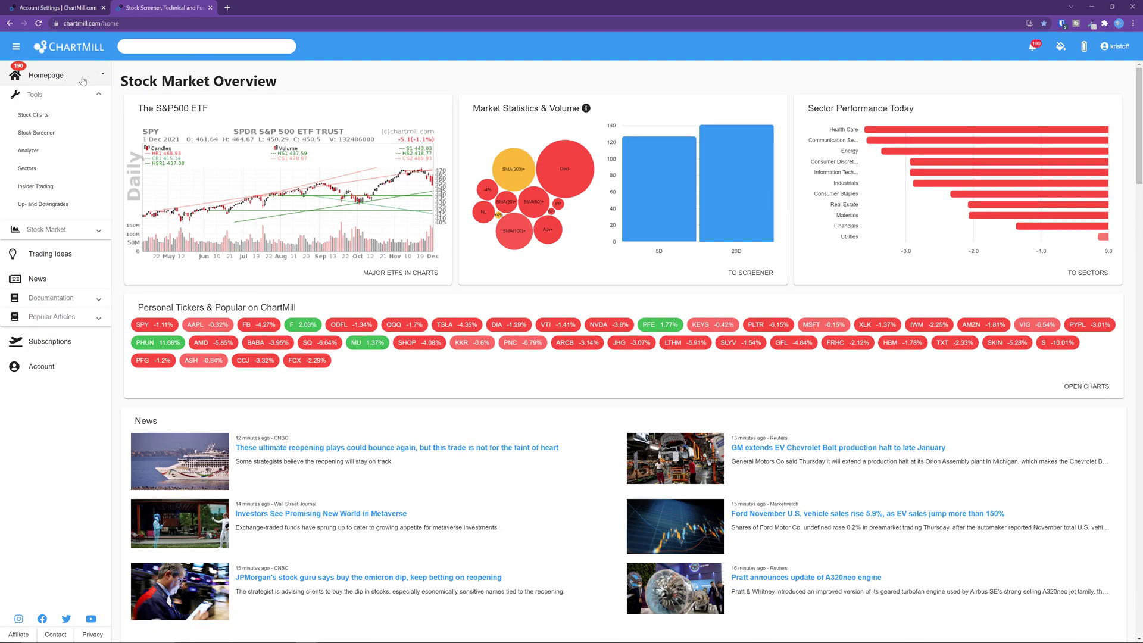
click(36, 132)
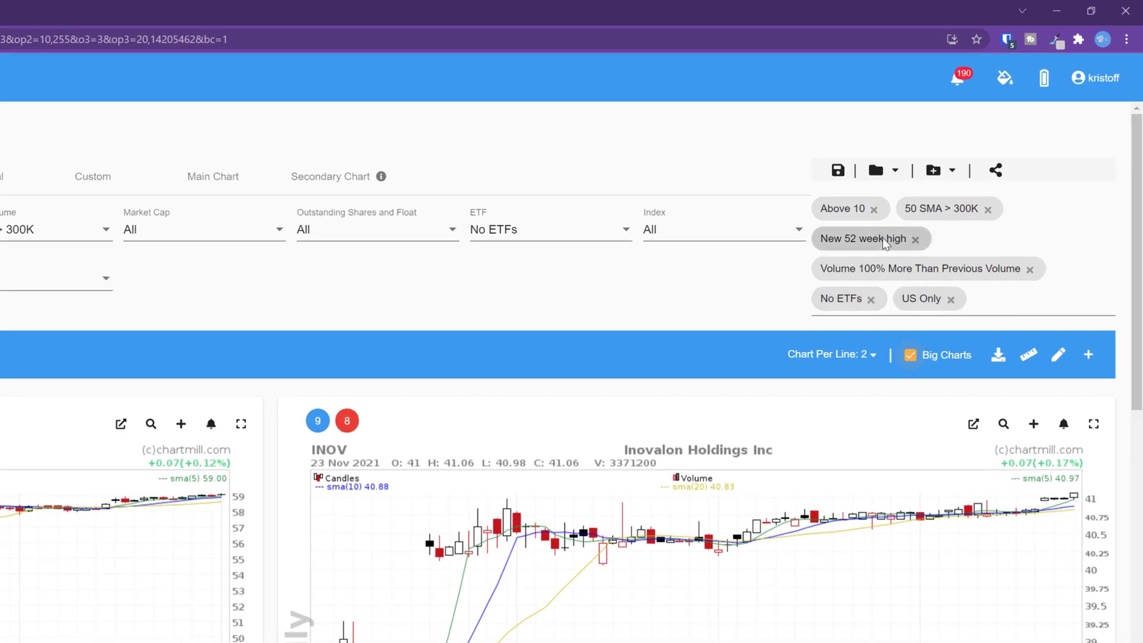
click(884, 170)
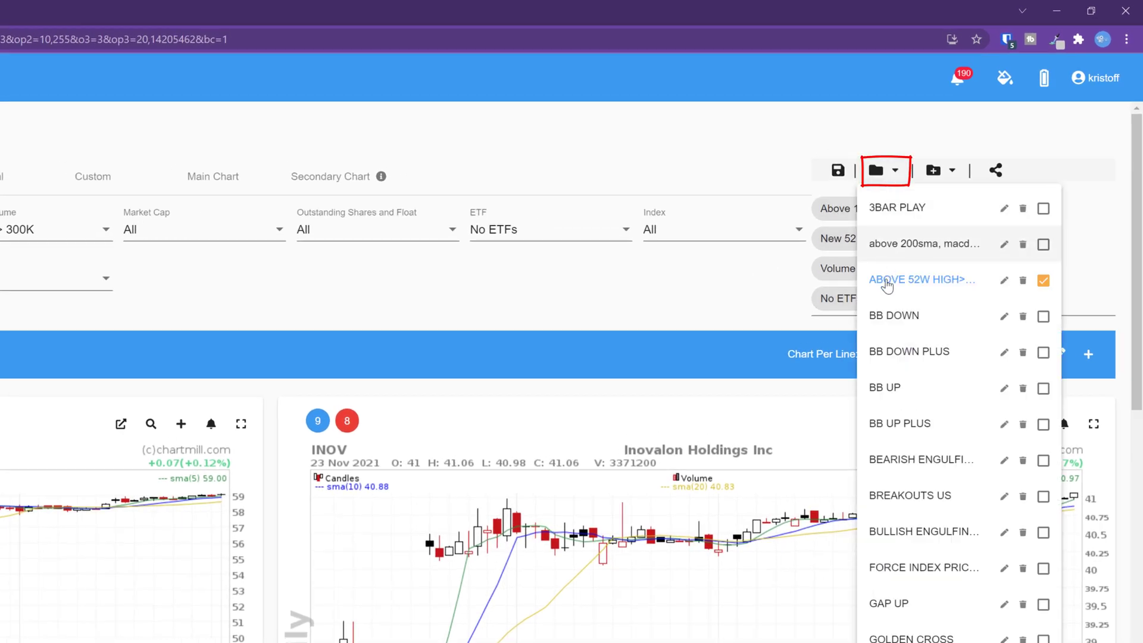
click(899, 250)
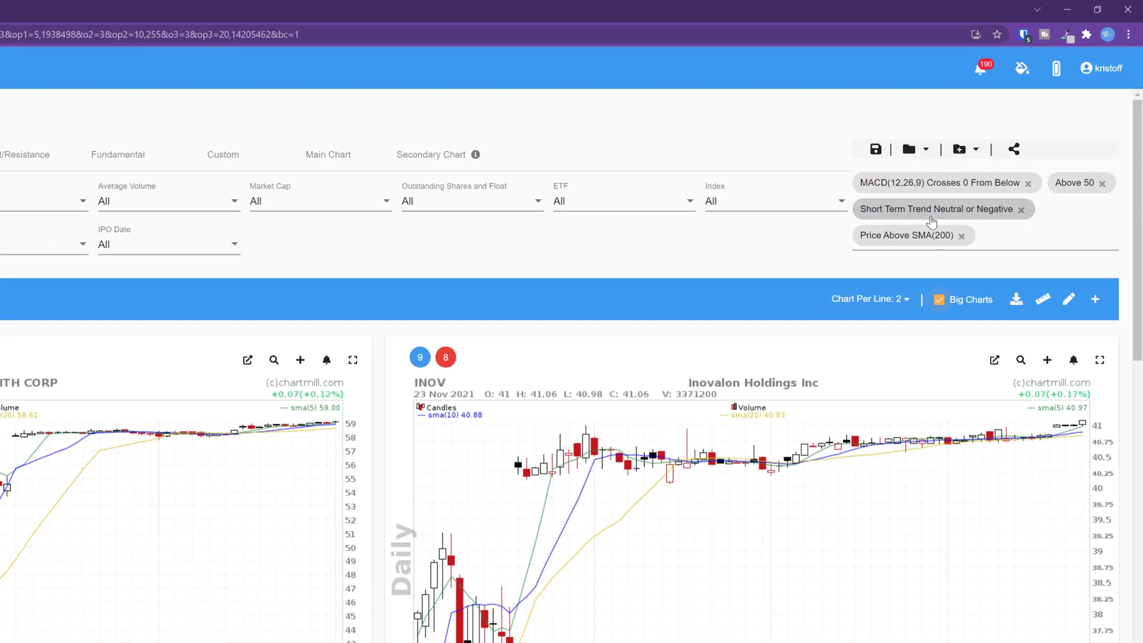
click(920, 151)
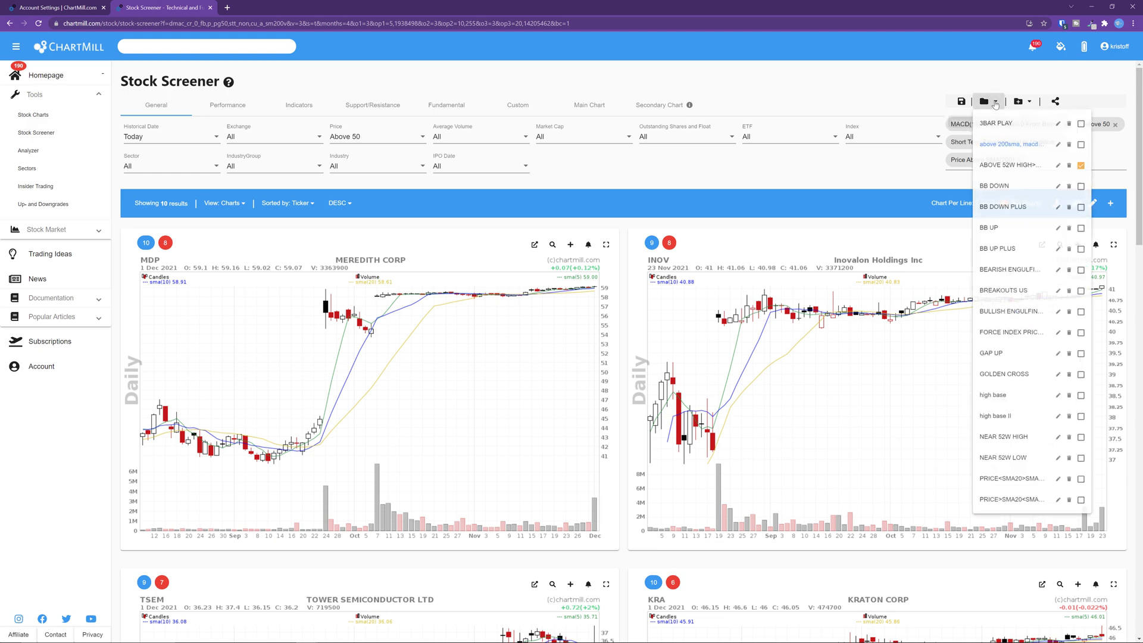
click(1000, 169)
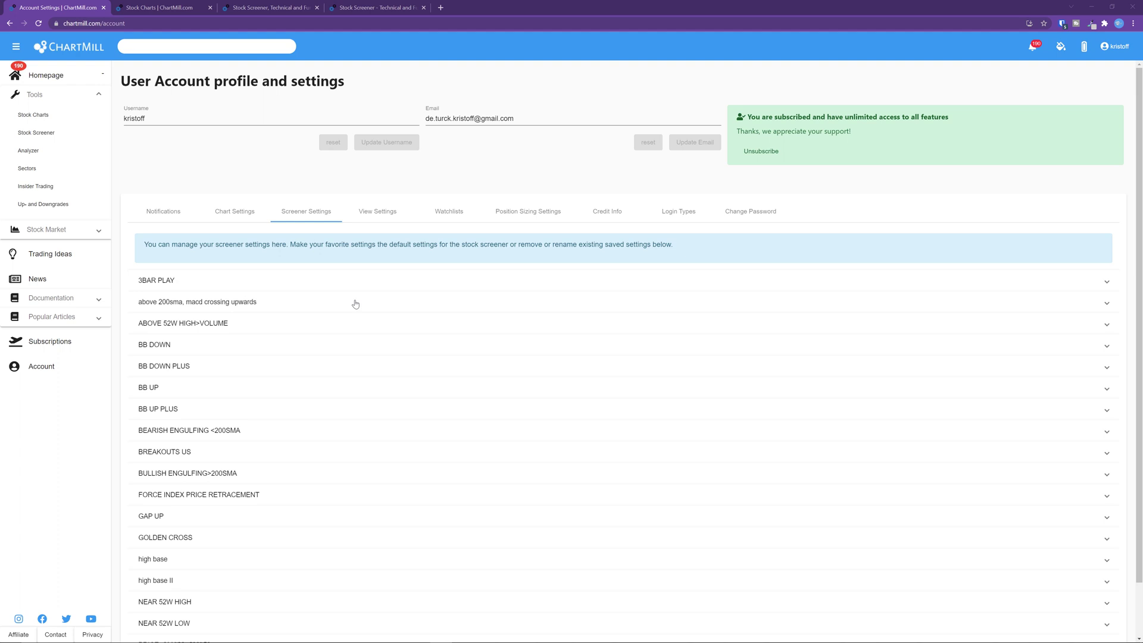
click(361, 212)
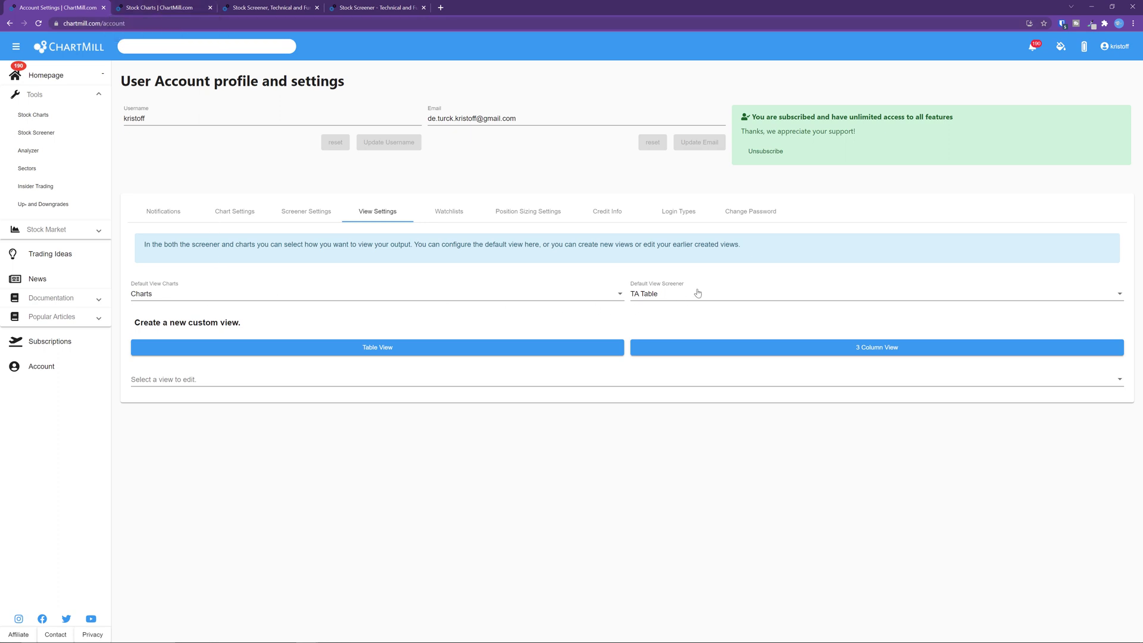
click(156, 10)
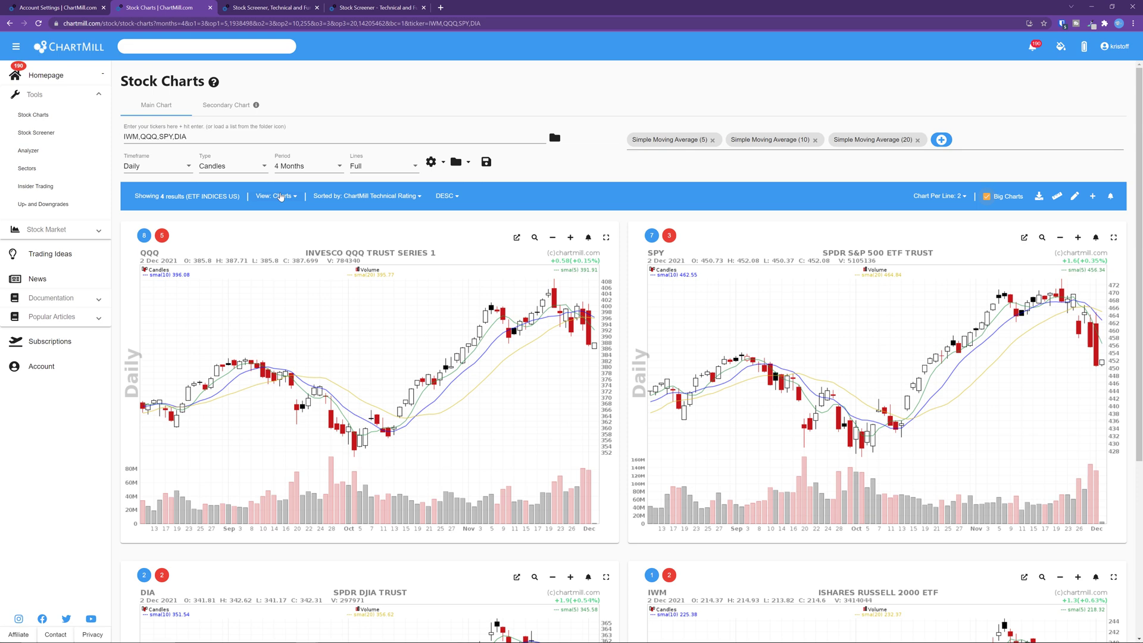
click(68, 11)
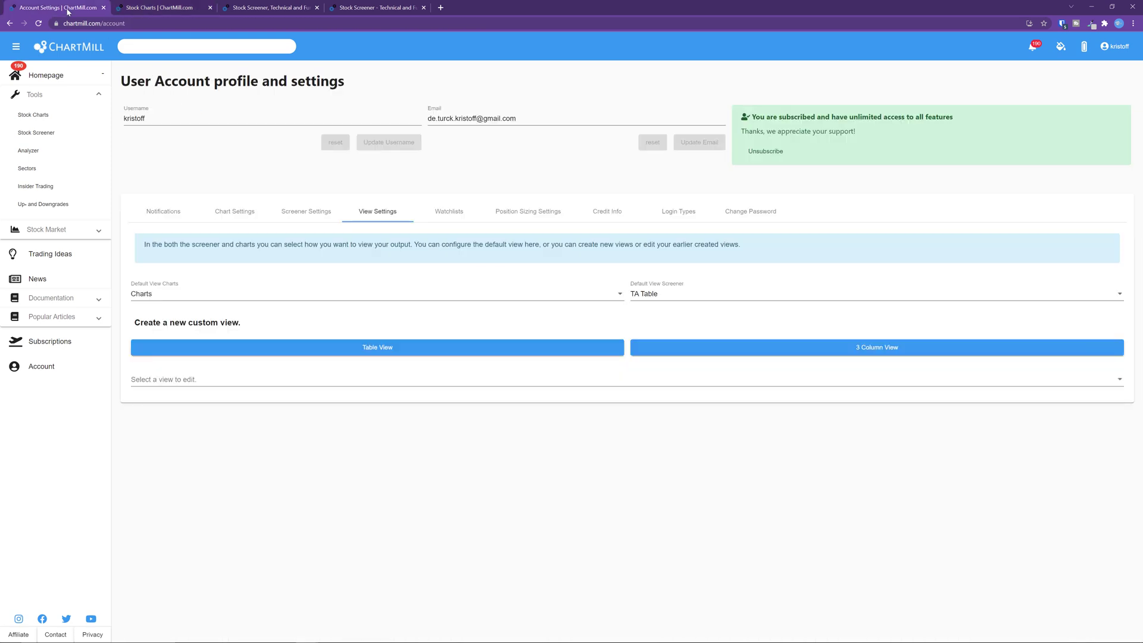
click(160, 294)
click(156, 295)
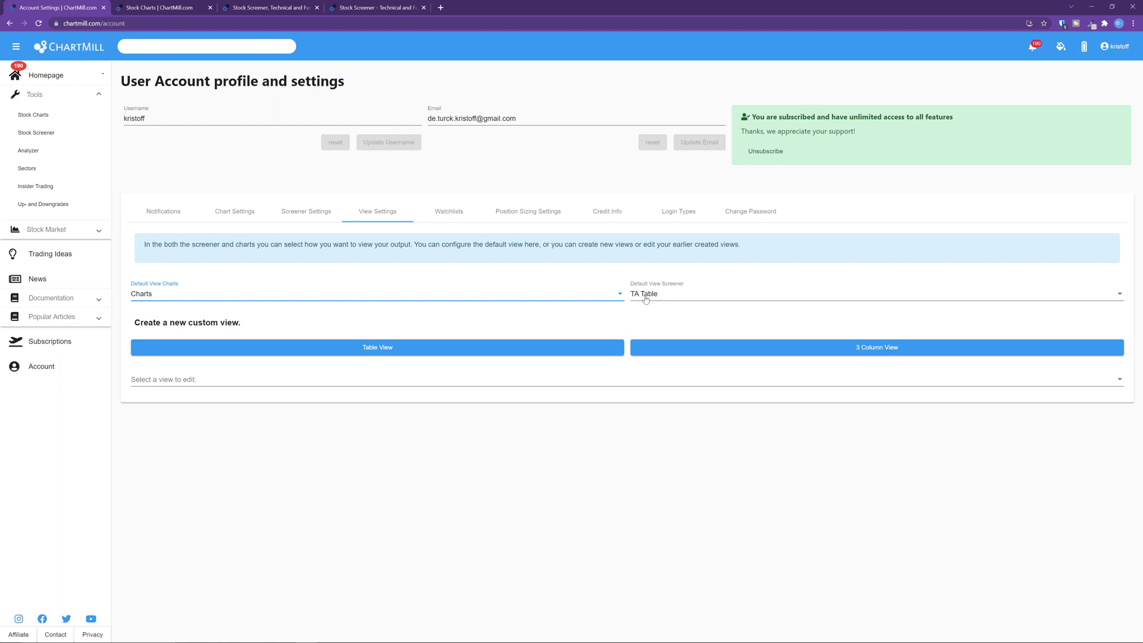
click(156, 8)
click(234, 13)
click(50, 135)
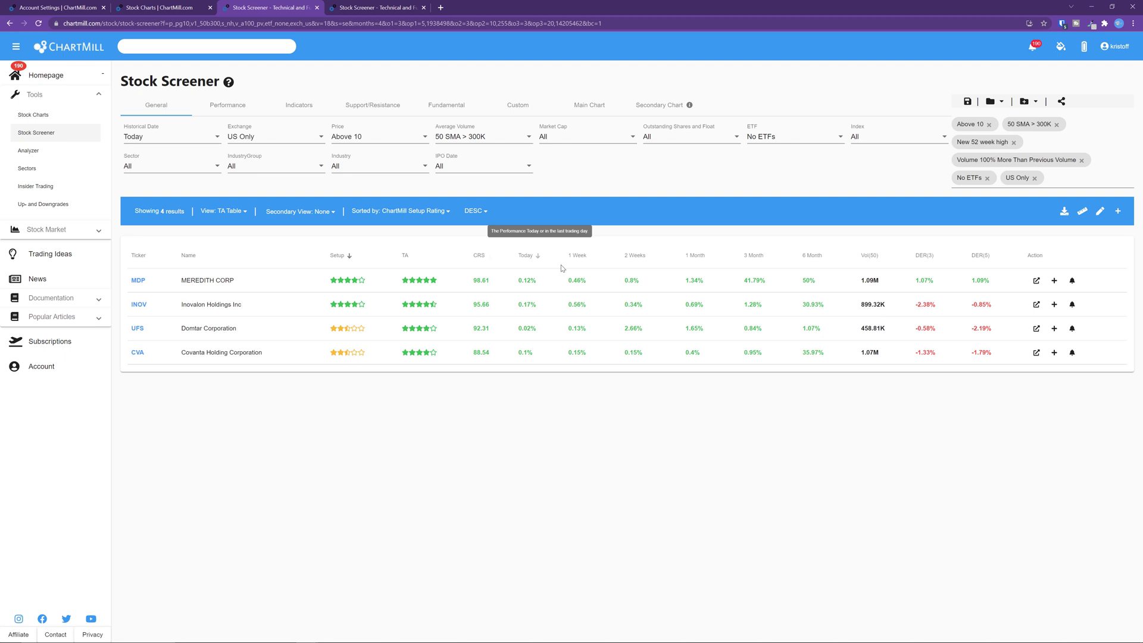
Set Default View Screener to FA Table and check the screener results in that view
click(80, 10)
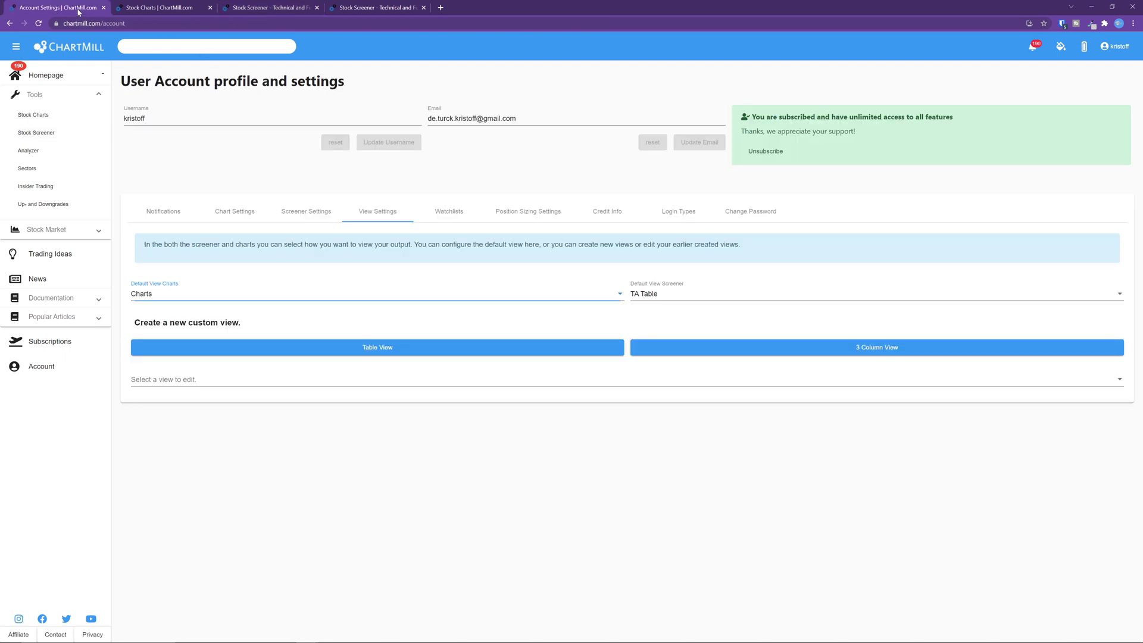
click(666, 296)
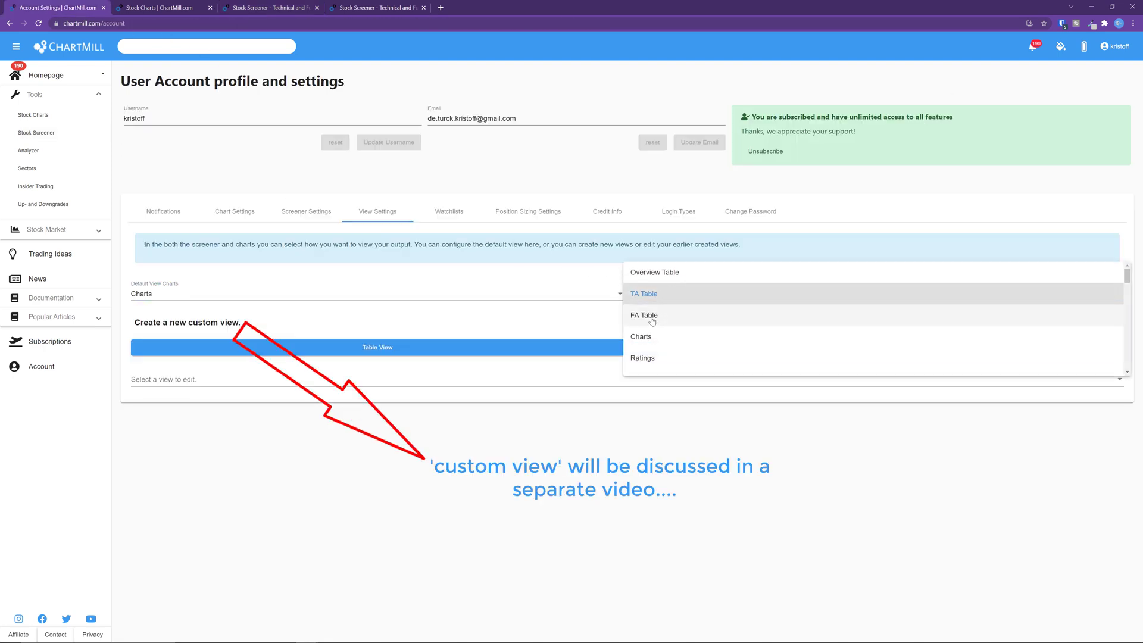
click(652, 321)
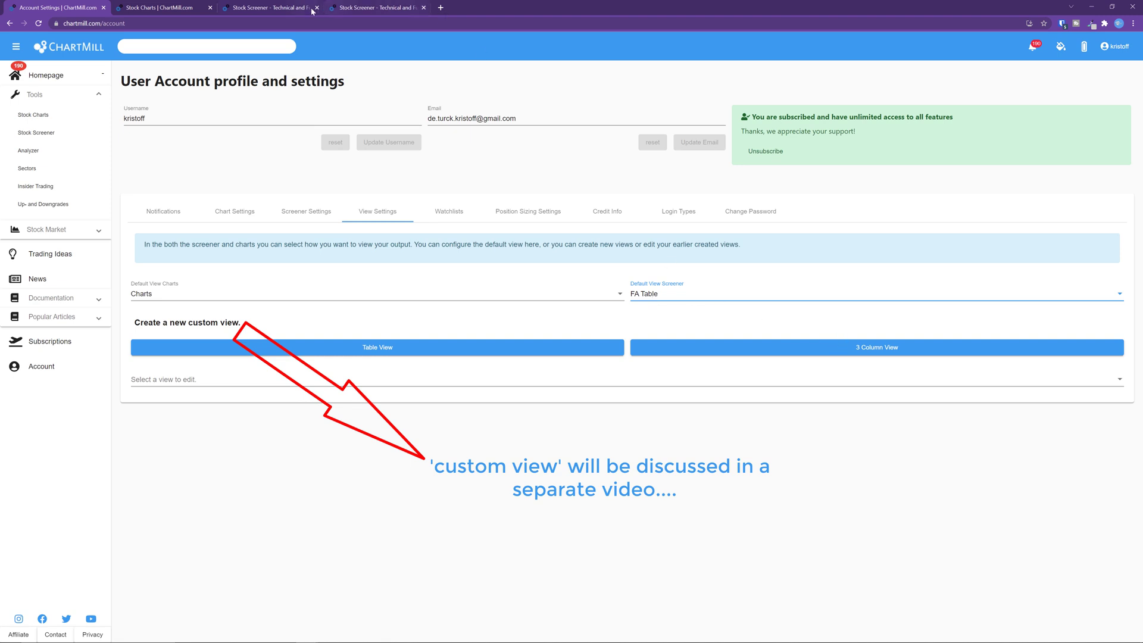
click(337, 8)
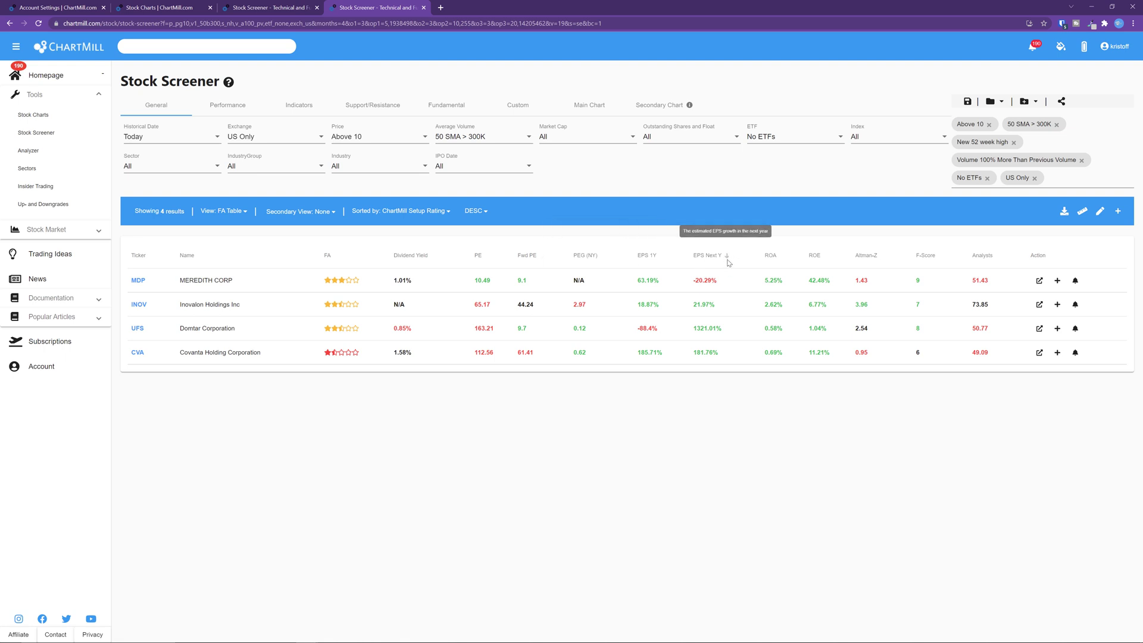
key(ctrl+1)
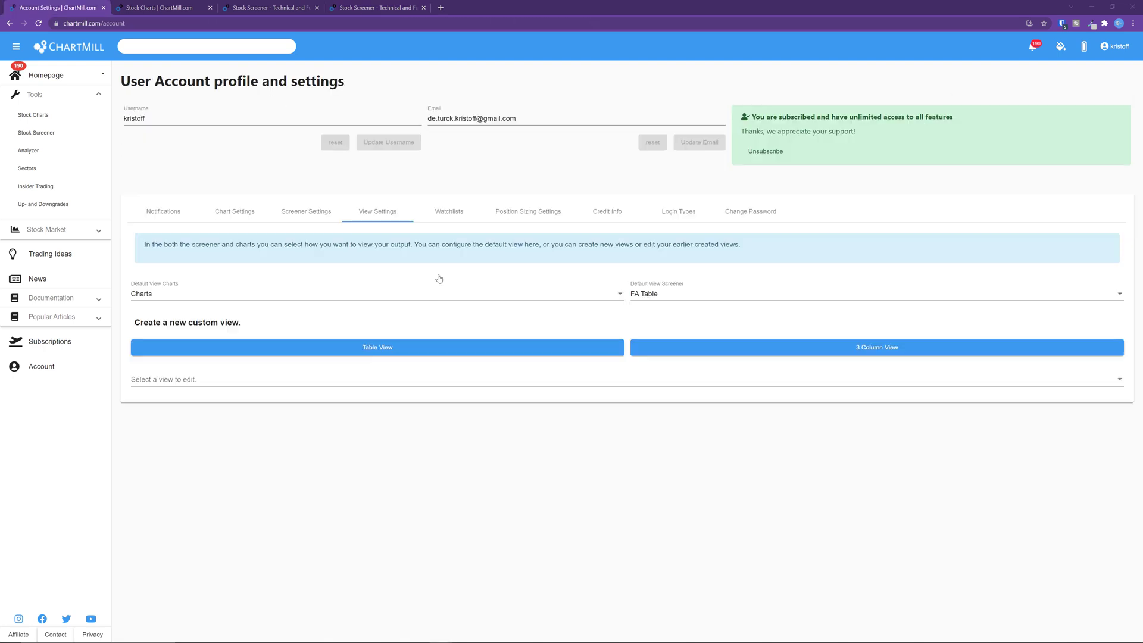
Preview the tickers in the ETF INDICES EU and SWINGTRADING OPEN watchlists
click(448, 213)
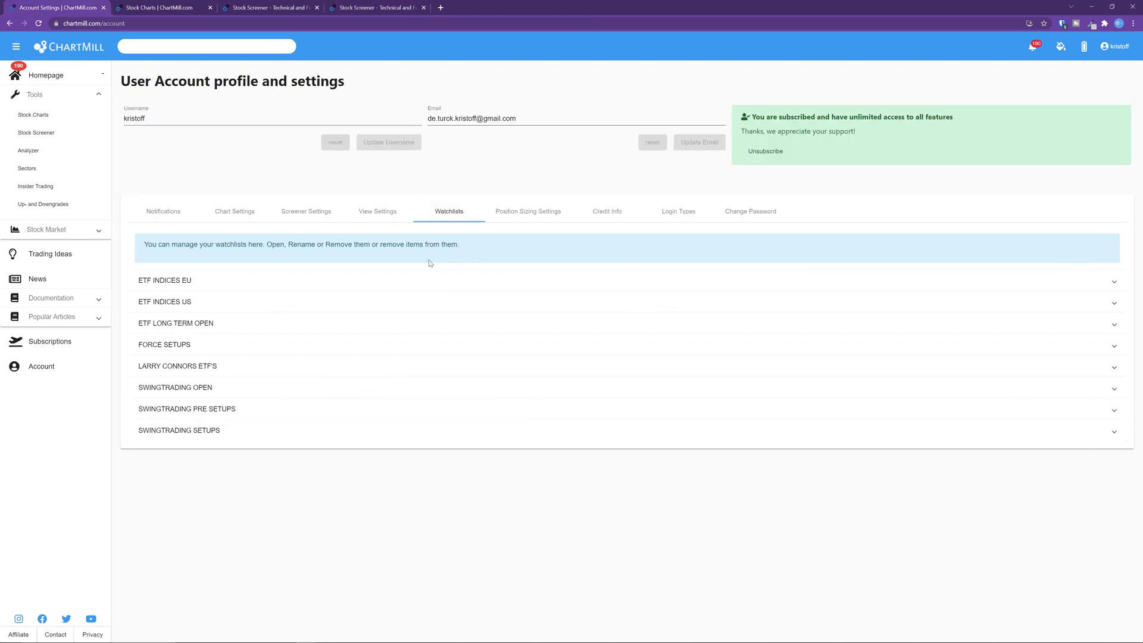
click(434, 282)
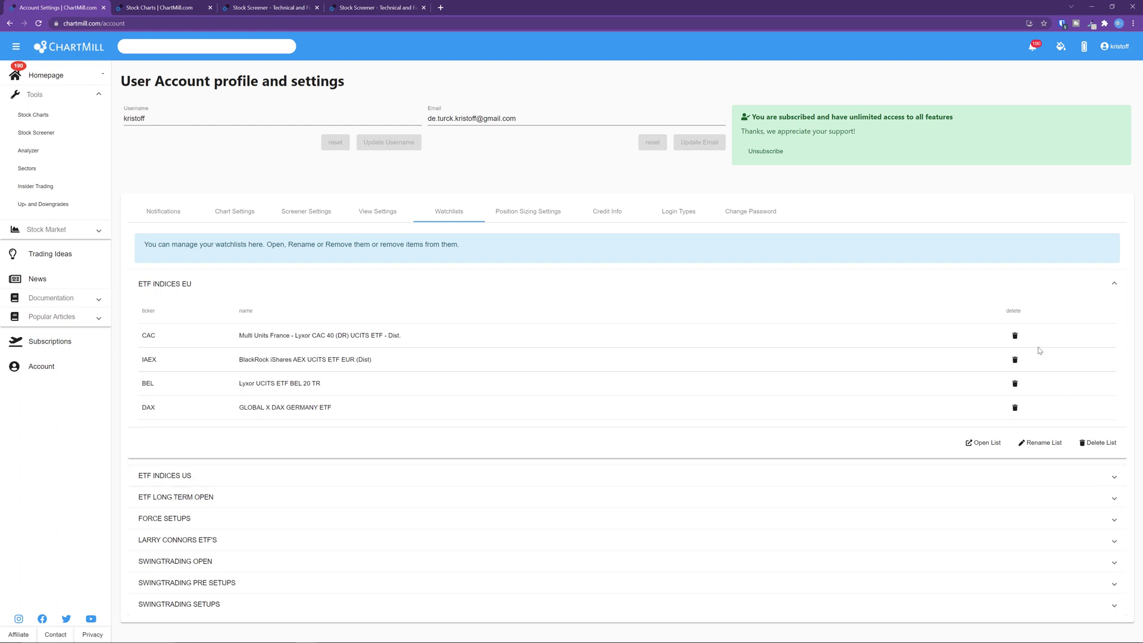
click(1111, 285)
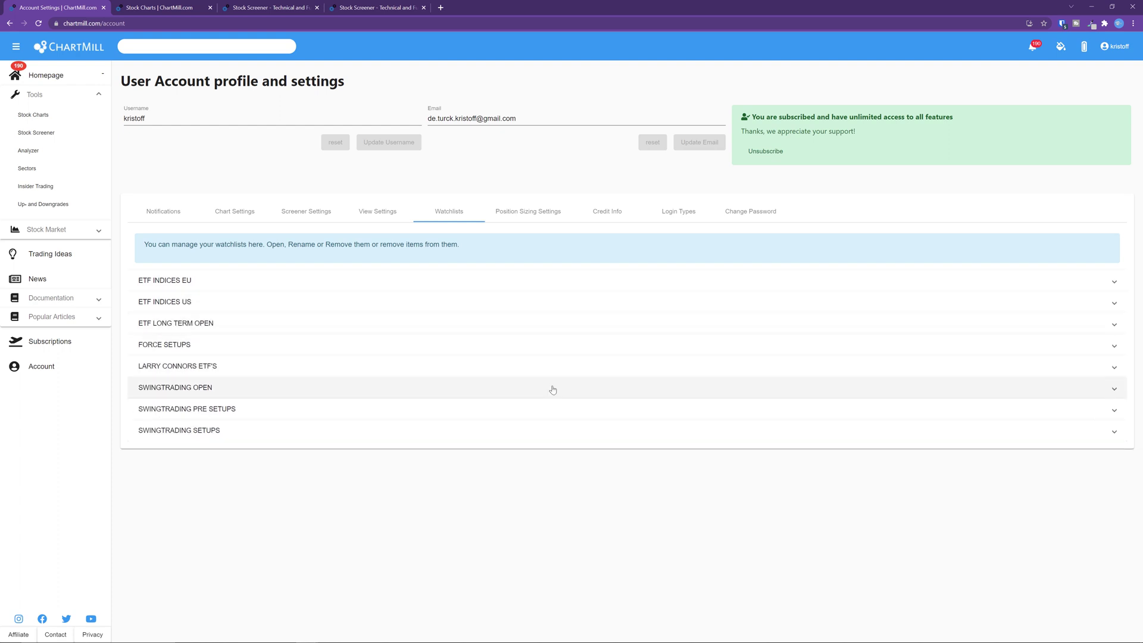
click(296, 388)
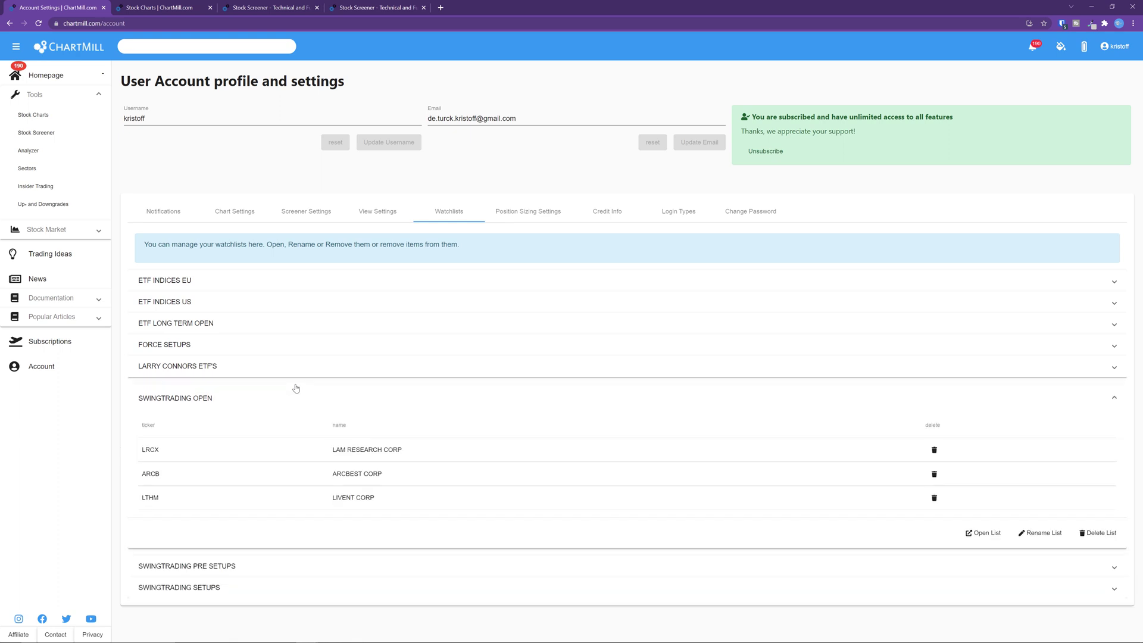
click(296, 389)
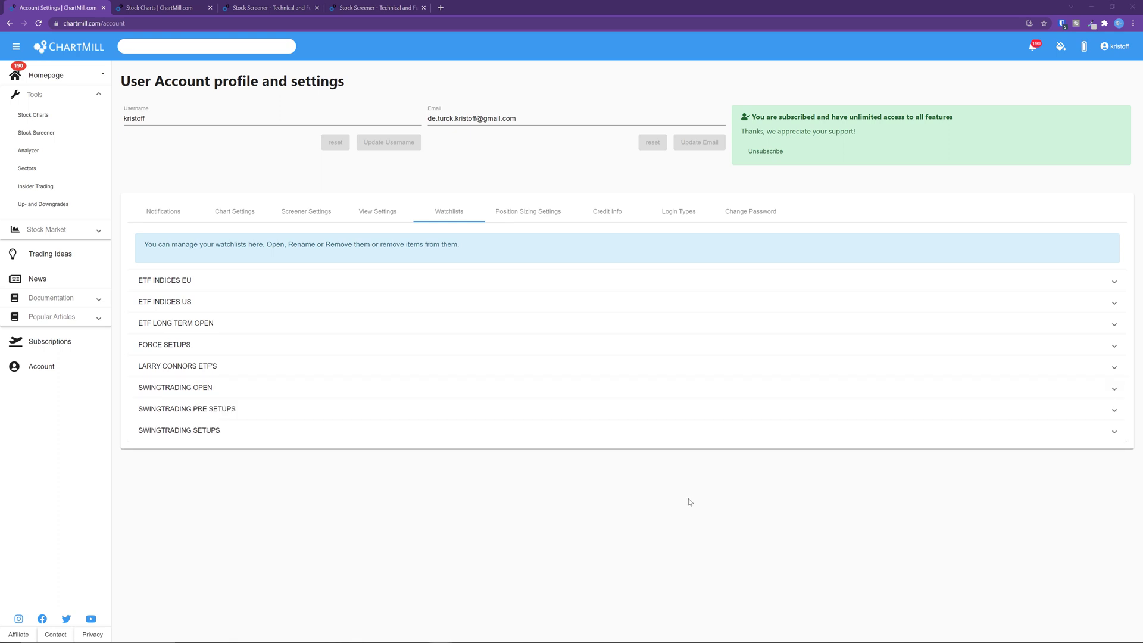
Check the 50000 capital and 0.5% risk defaults, then place the sizing tool on QQQ
click(517, 217)
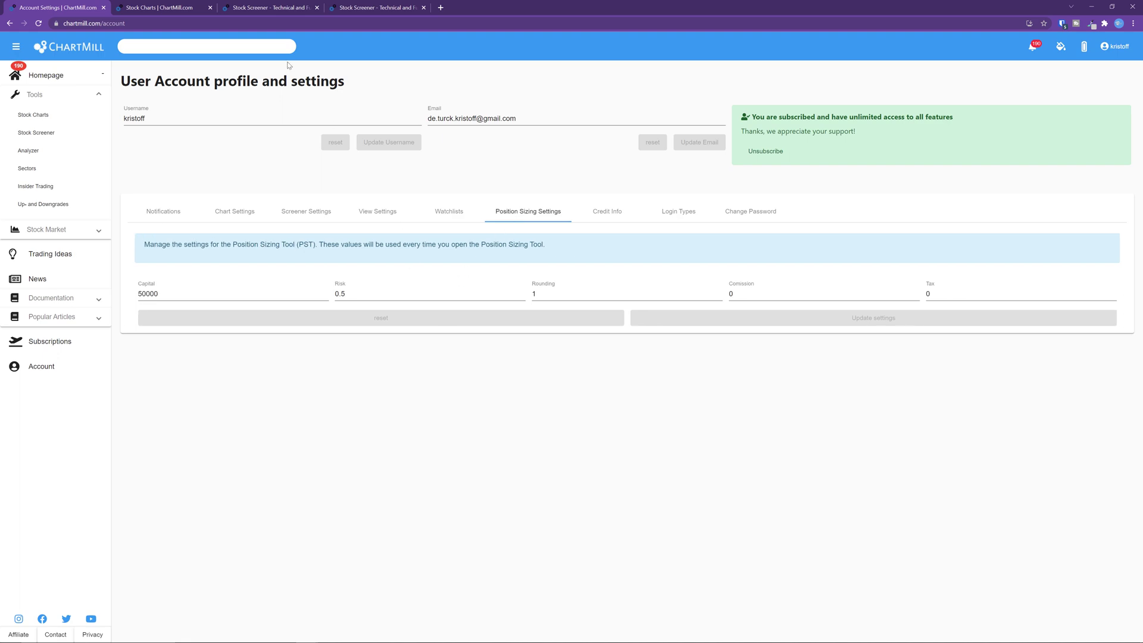
click(171, 12)
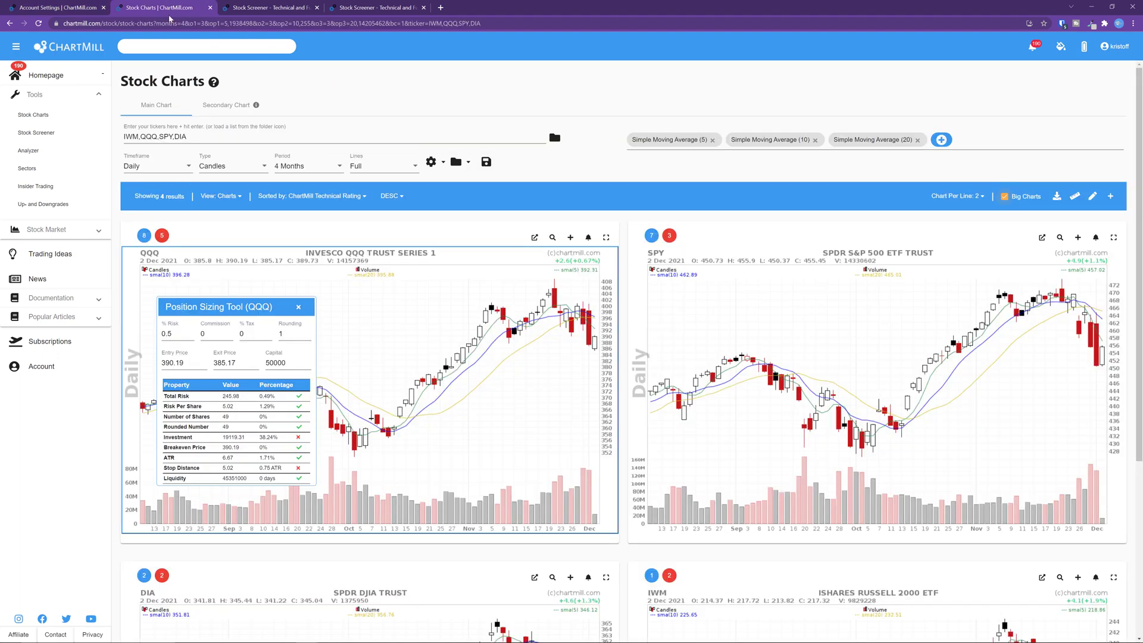
click(298, 308)
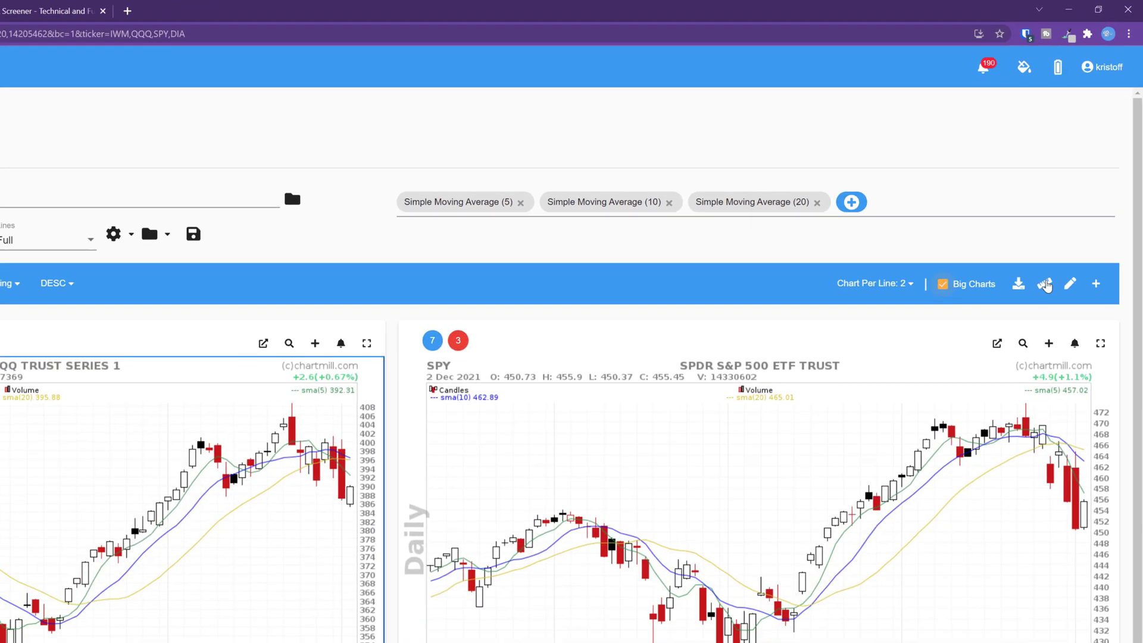
click(1046, 286)
drag(184, 119, 272, 314)
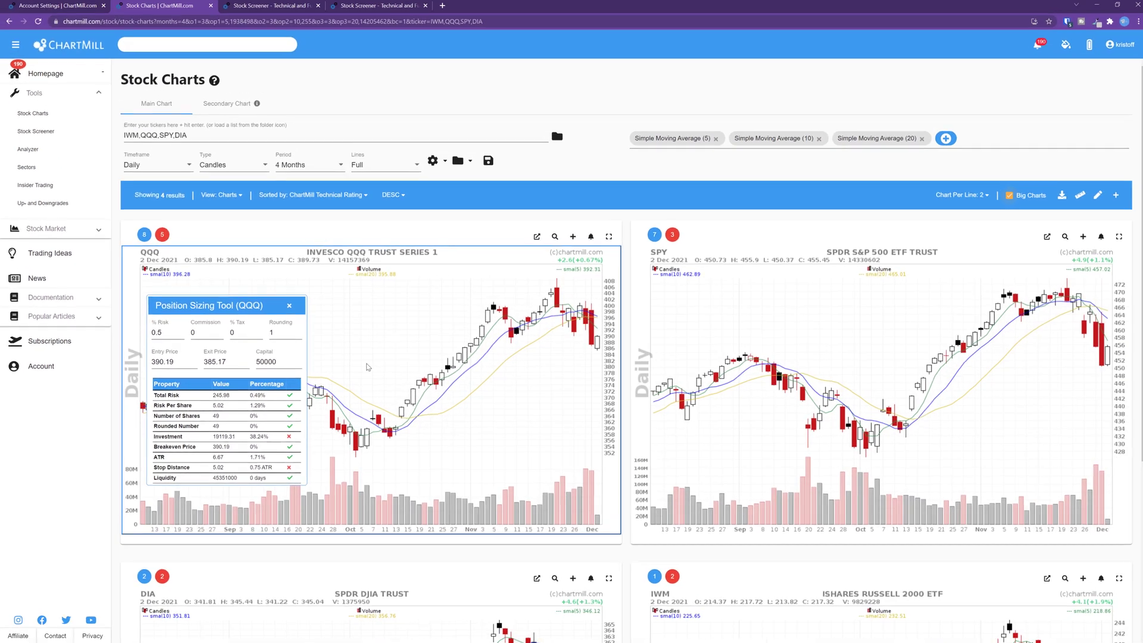
Change Capital to 25000 and Risk to 1%, and update the position sizing settings
click(58, 6)
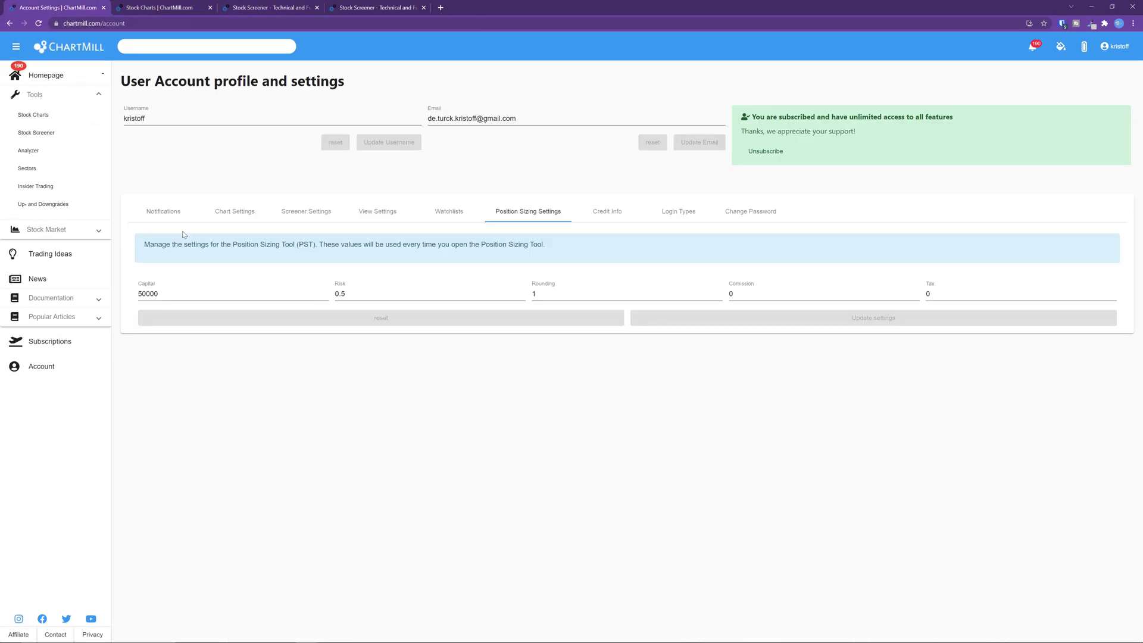
click(149, 293)
double_click(150, 293)
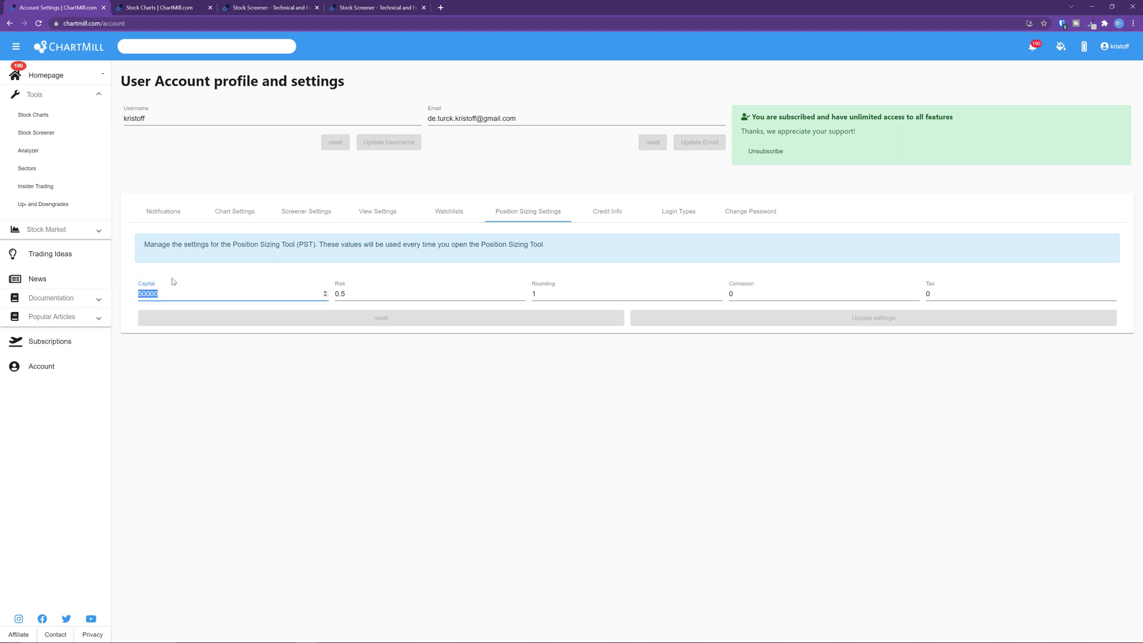
text(25000)
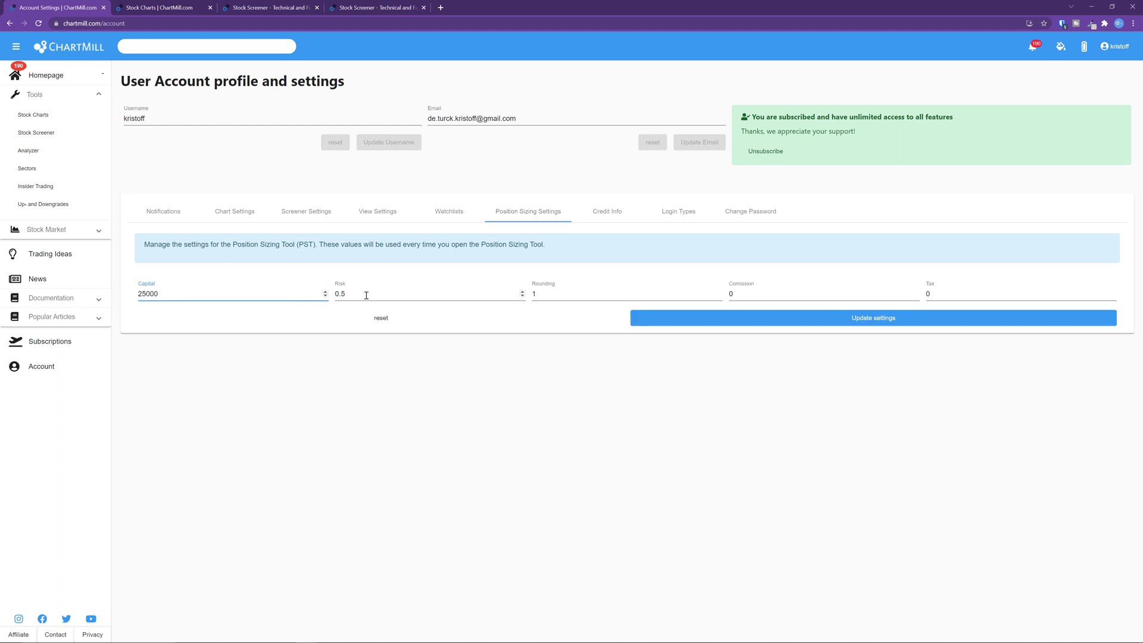
double_click(517, 292)
text(1)
click(822, 319)
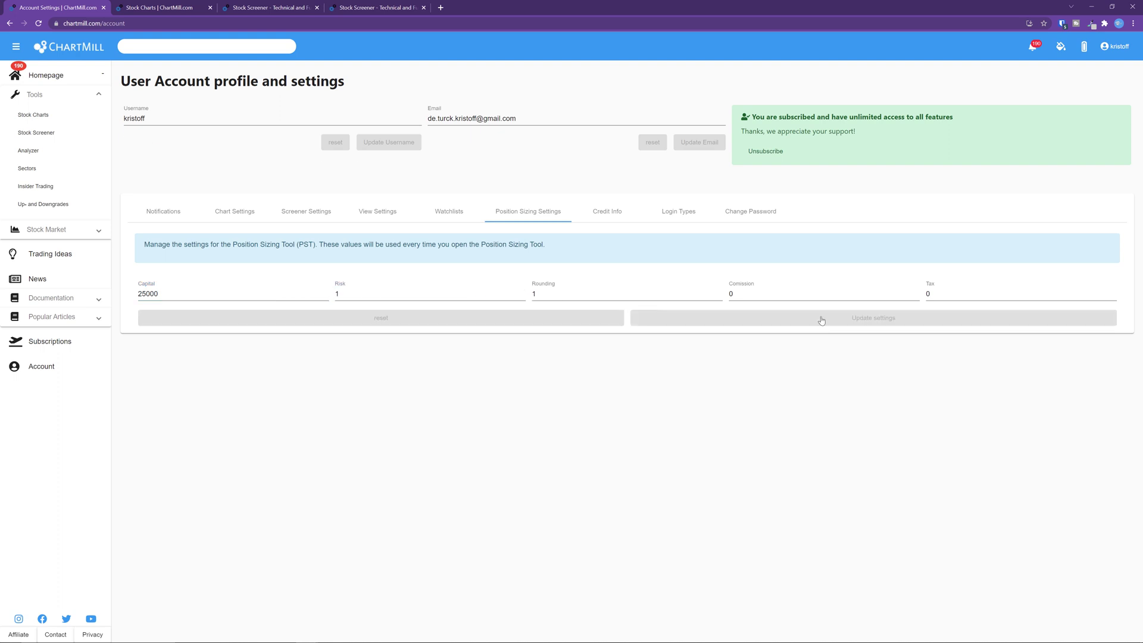
Reload the charts and reapply the Position Sizing Tool to the QQQ chart
click(158, 9)
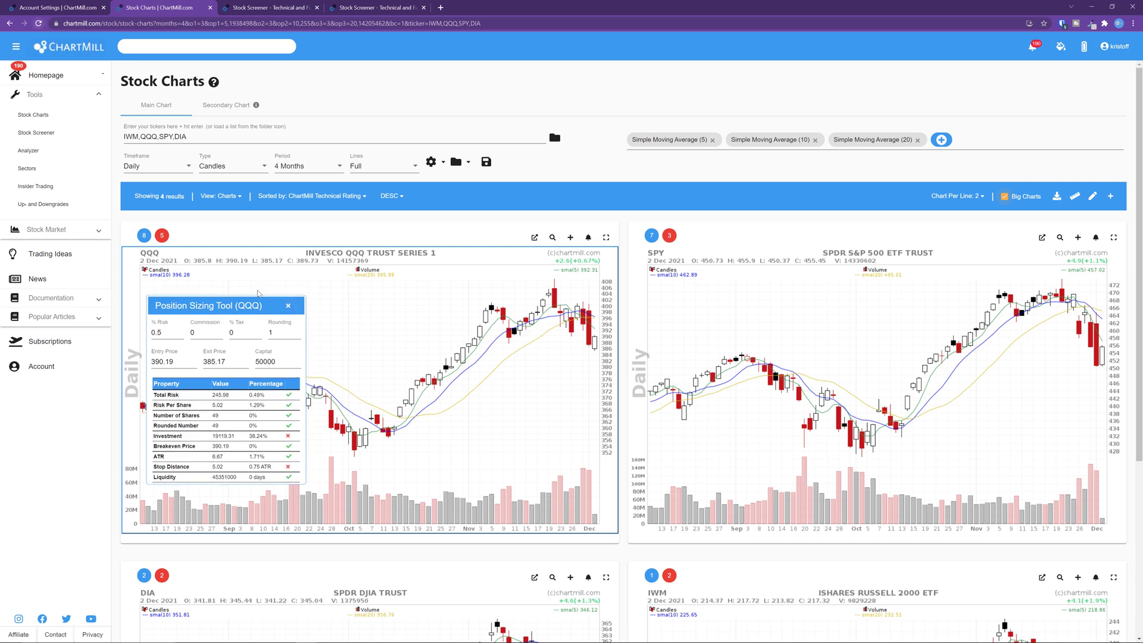
click(290, 308)
click(39, 24)
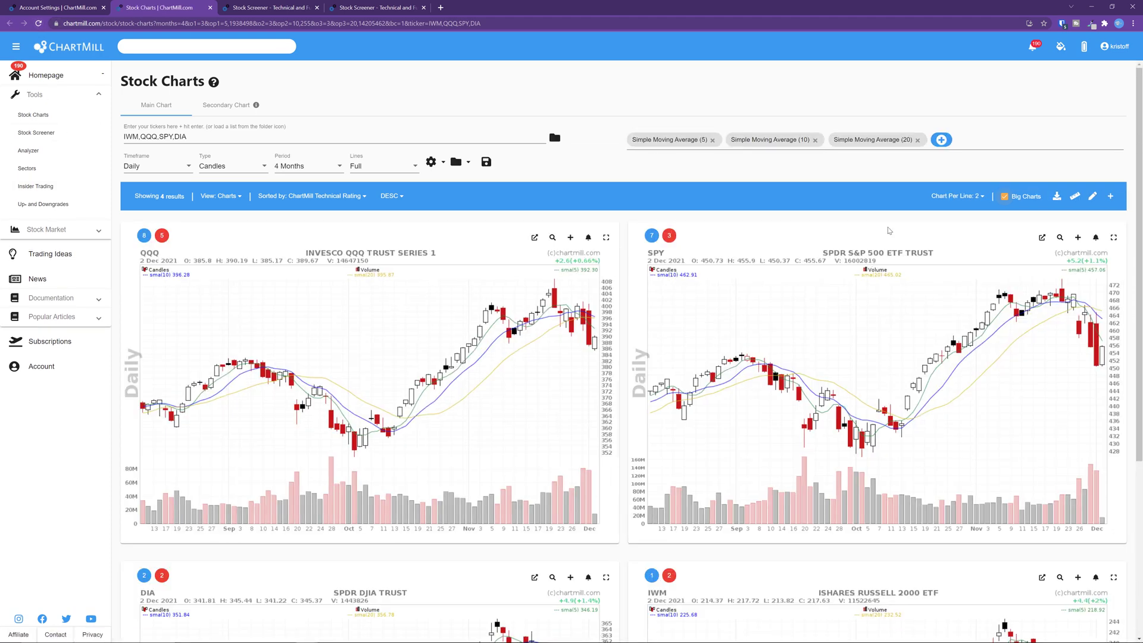
click(1075, 196)
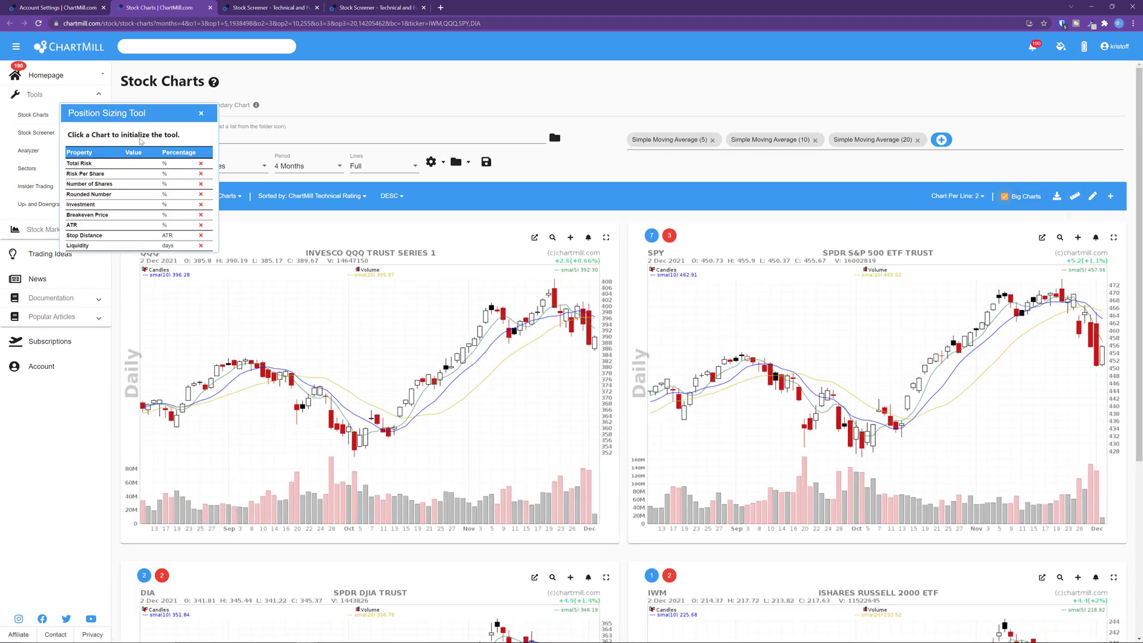
drag(104, 121, 194, 290)
click(311, 329)
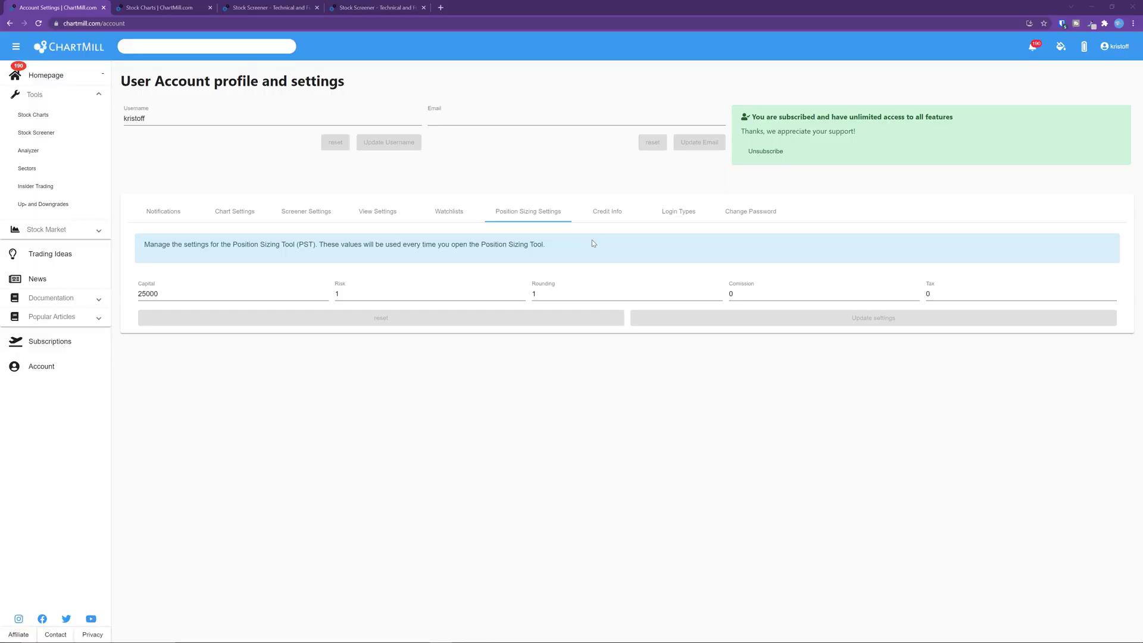
Check monthly credit usage, then the login types: Email & Password and StockTwits connected, Facebook not
click(607, 212)
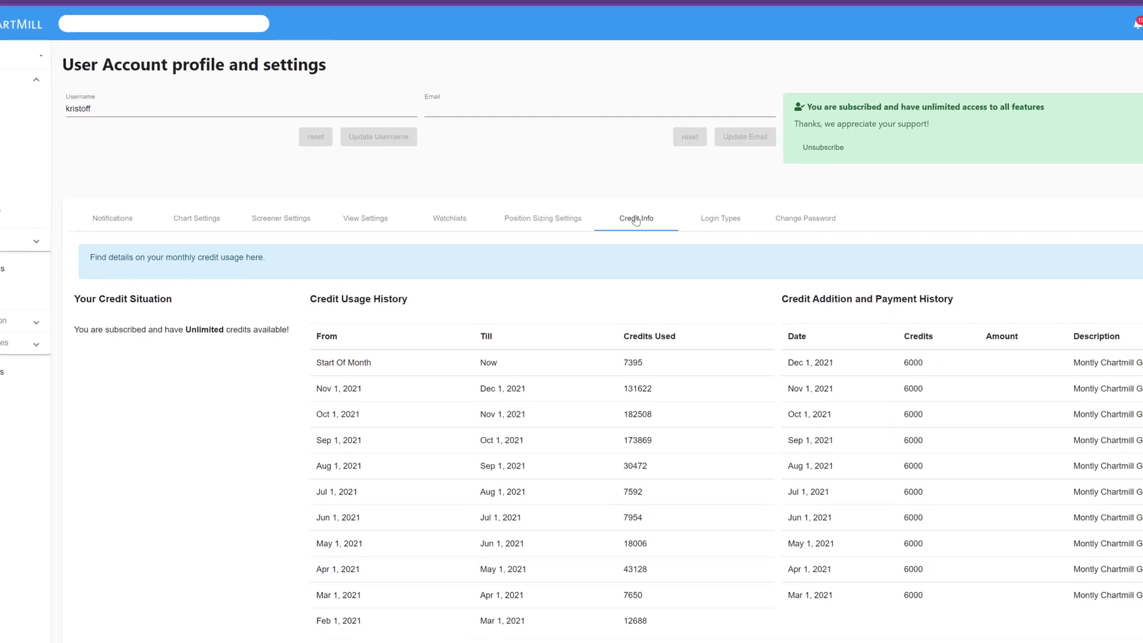
click(682, 215)
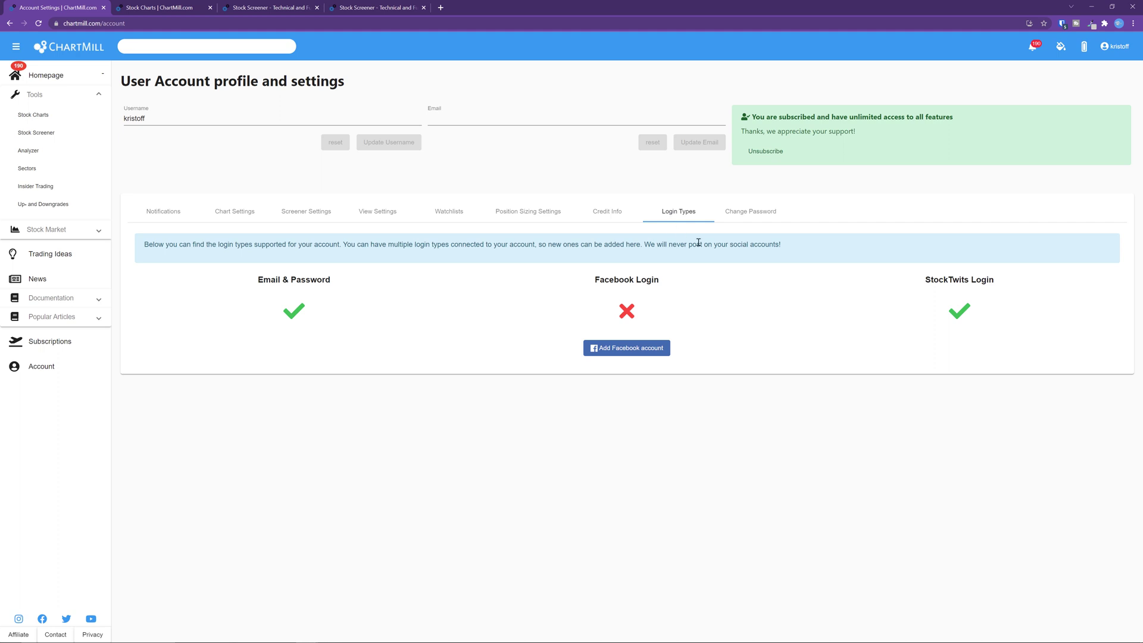
Show the Change Password form with its empty Old, New and Repeat password fields
click(737, 215)
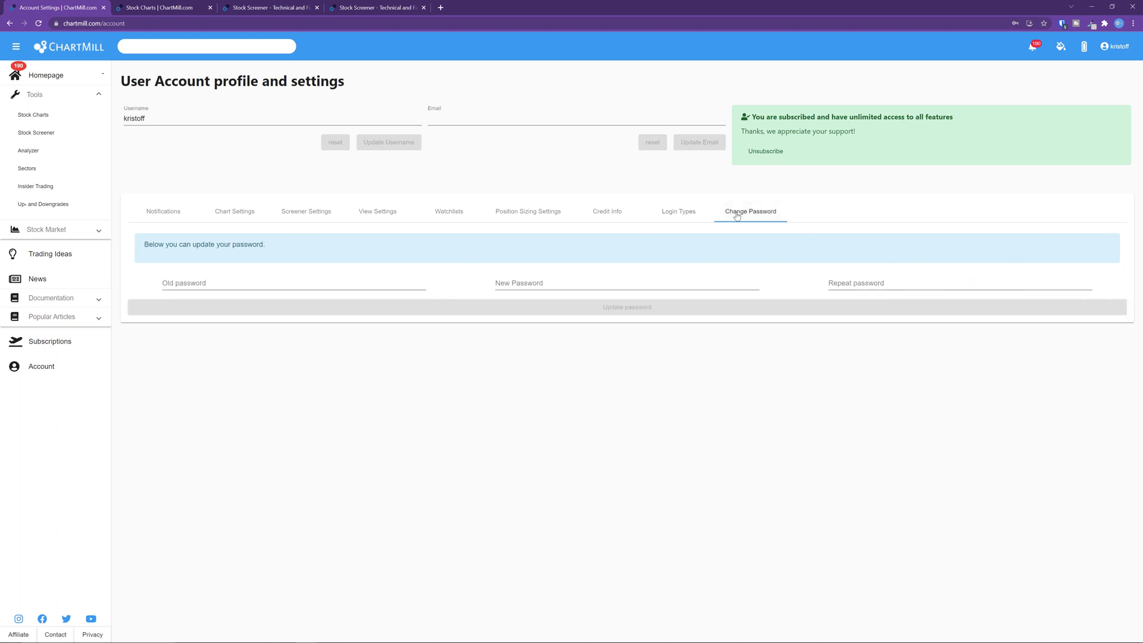